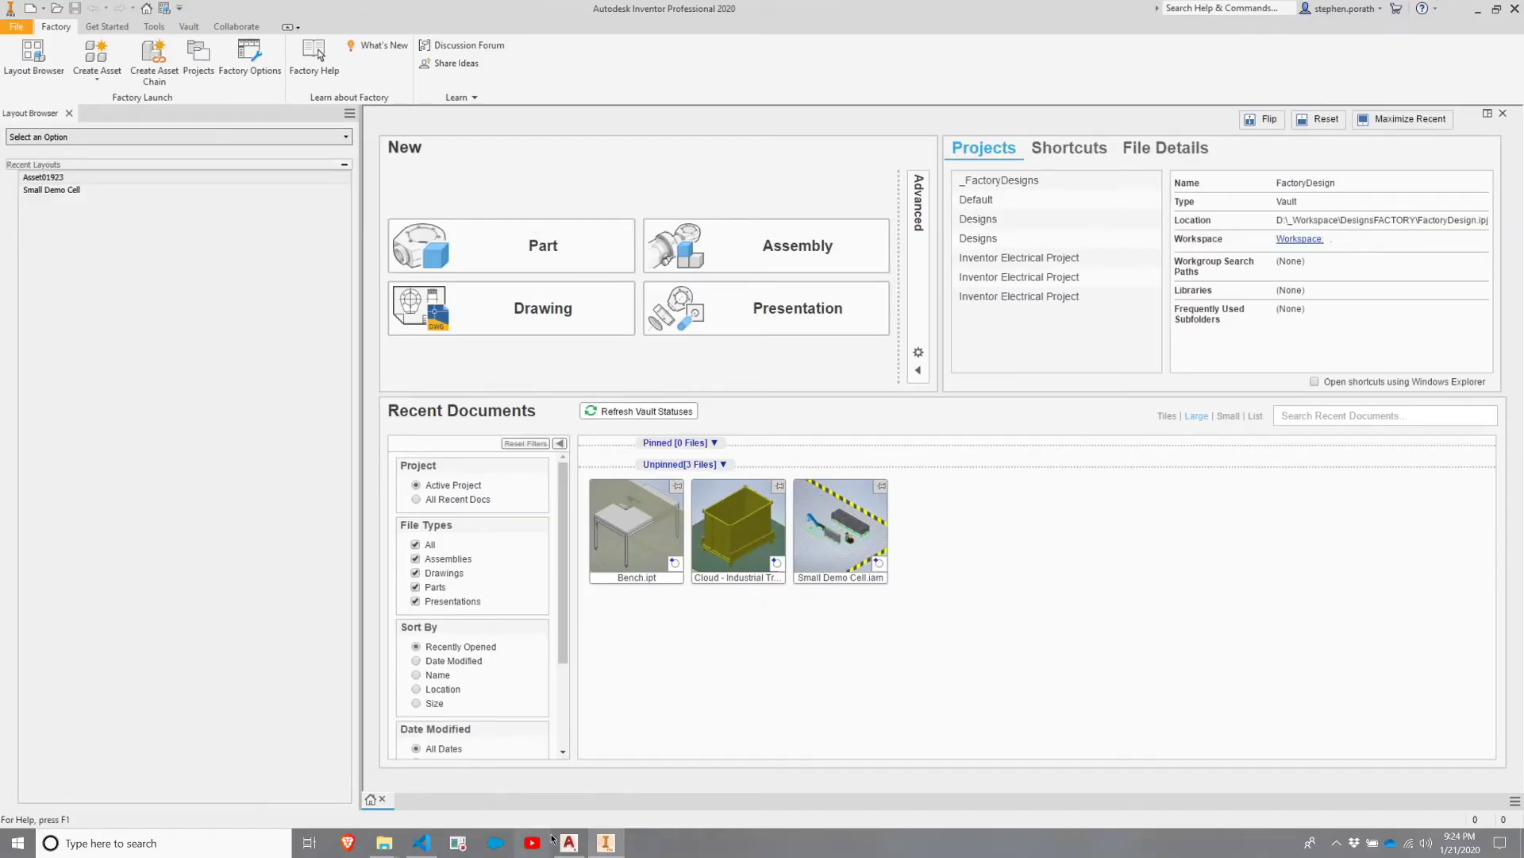
In AutoCAD Architecture's Asset Browser, download the Dumpster cloud asset and recheck its options
click(571, 847)
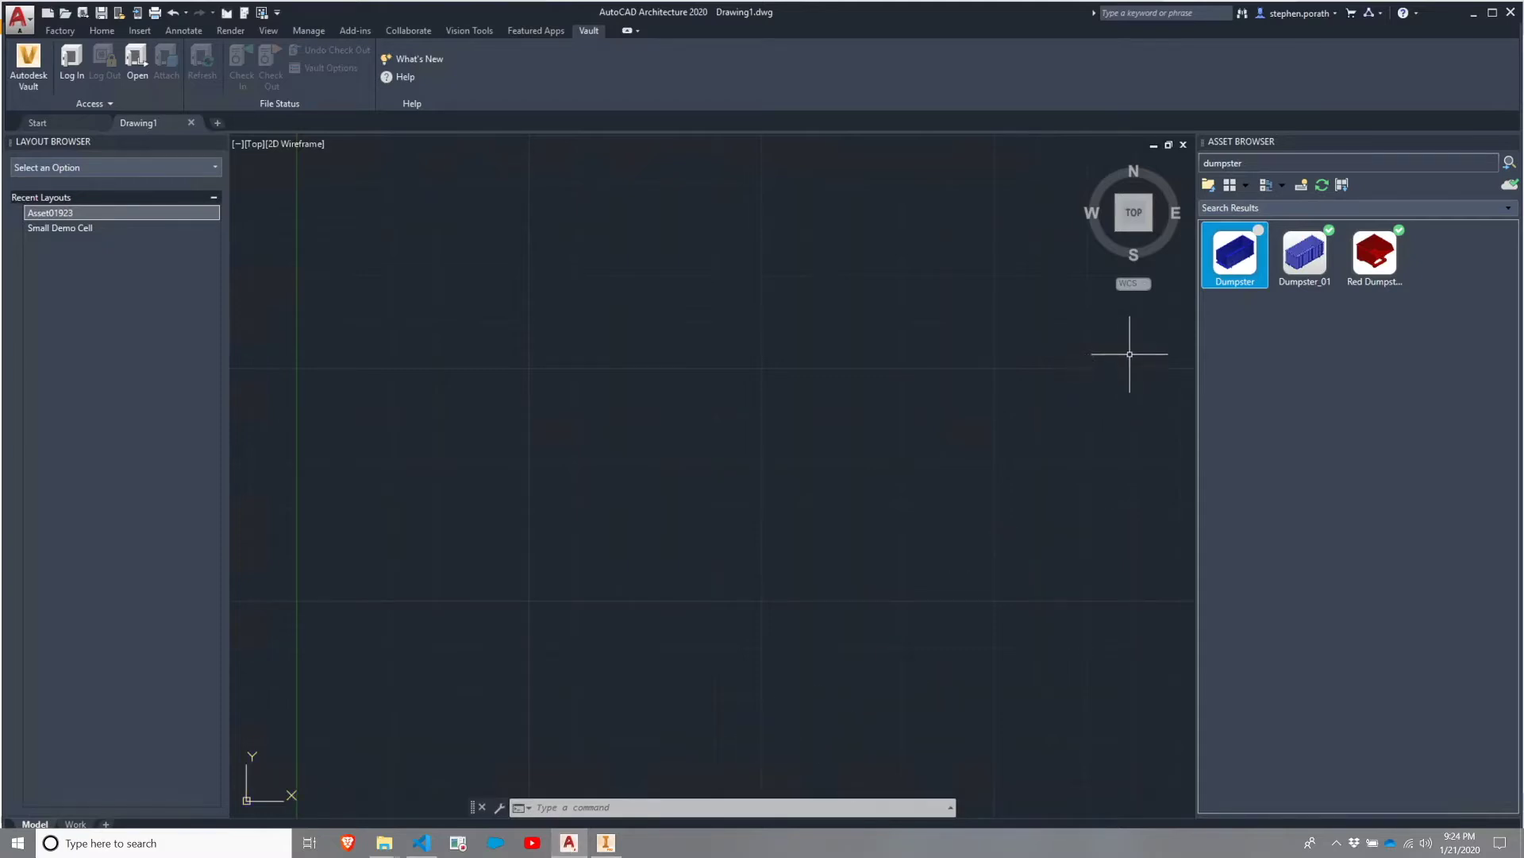
mouse_move(1241, 266)
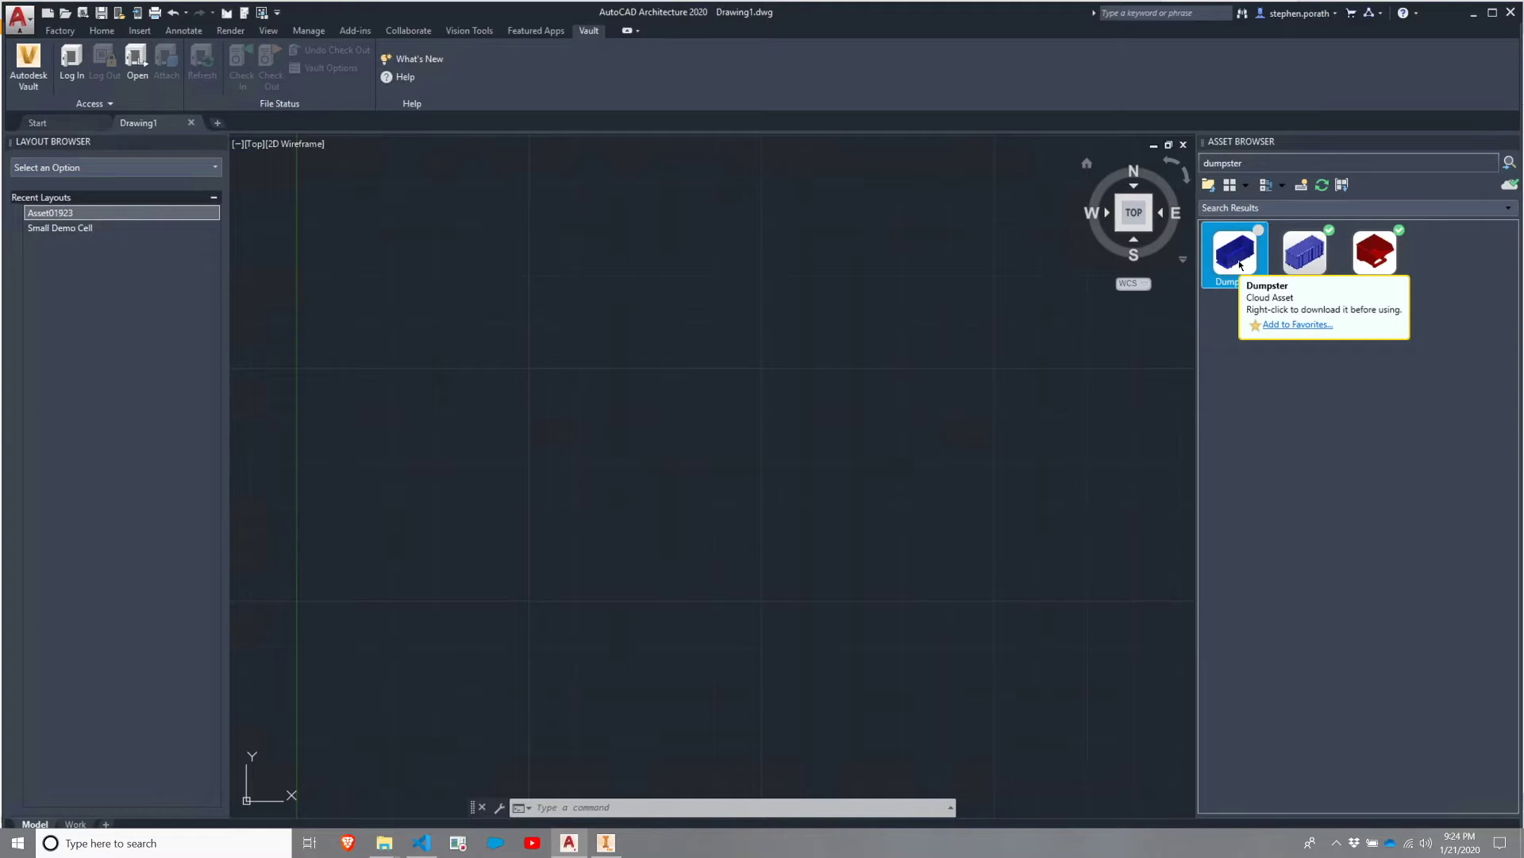
right_click(1241, 266)
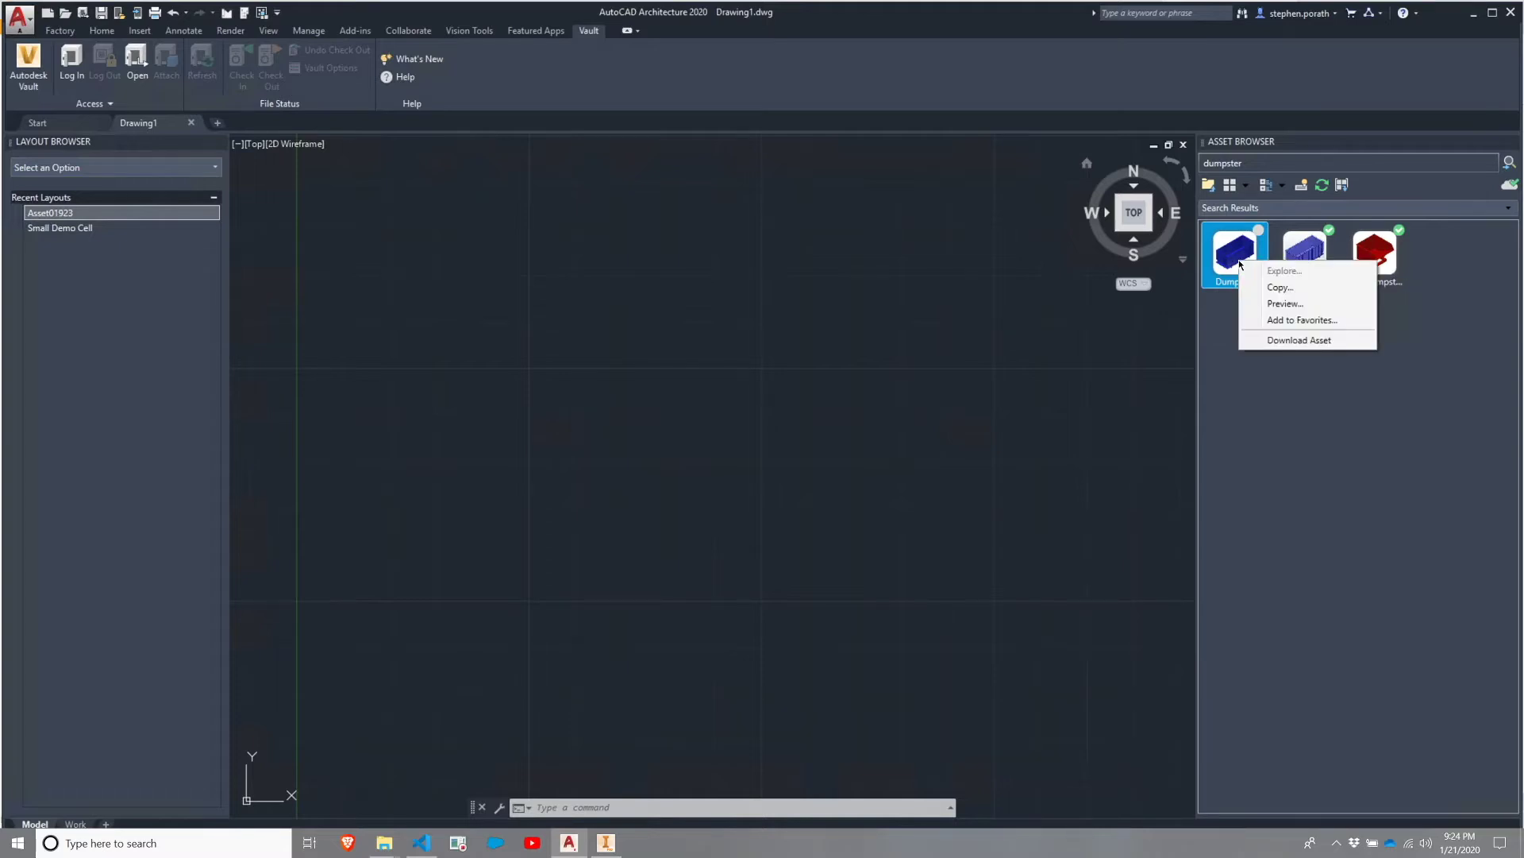
click(1299, 340)
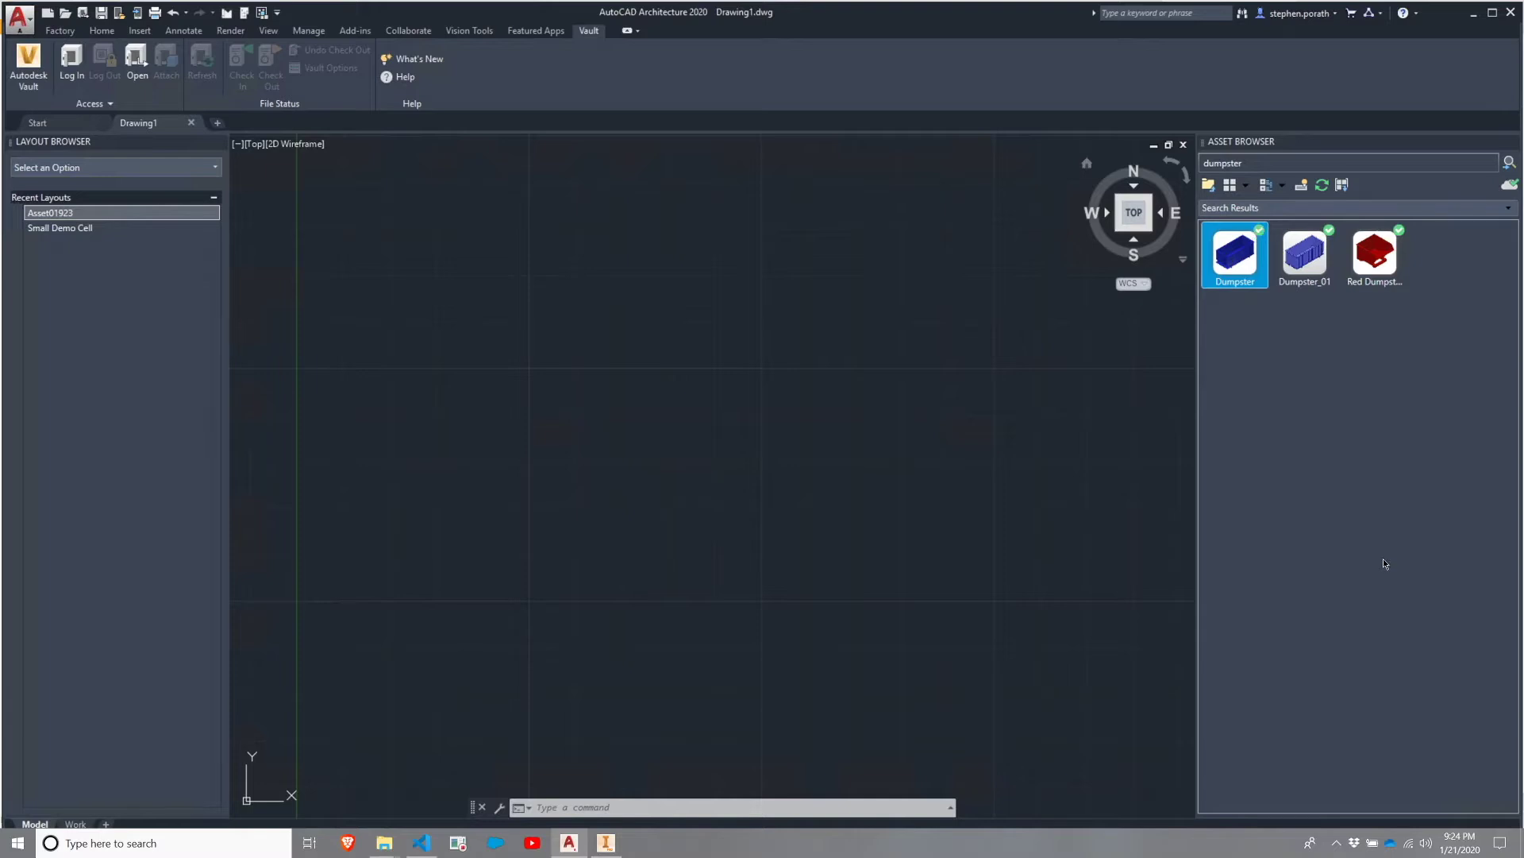
right_click(1231, 264)
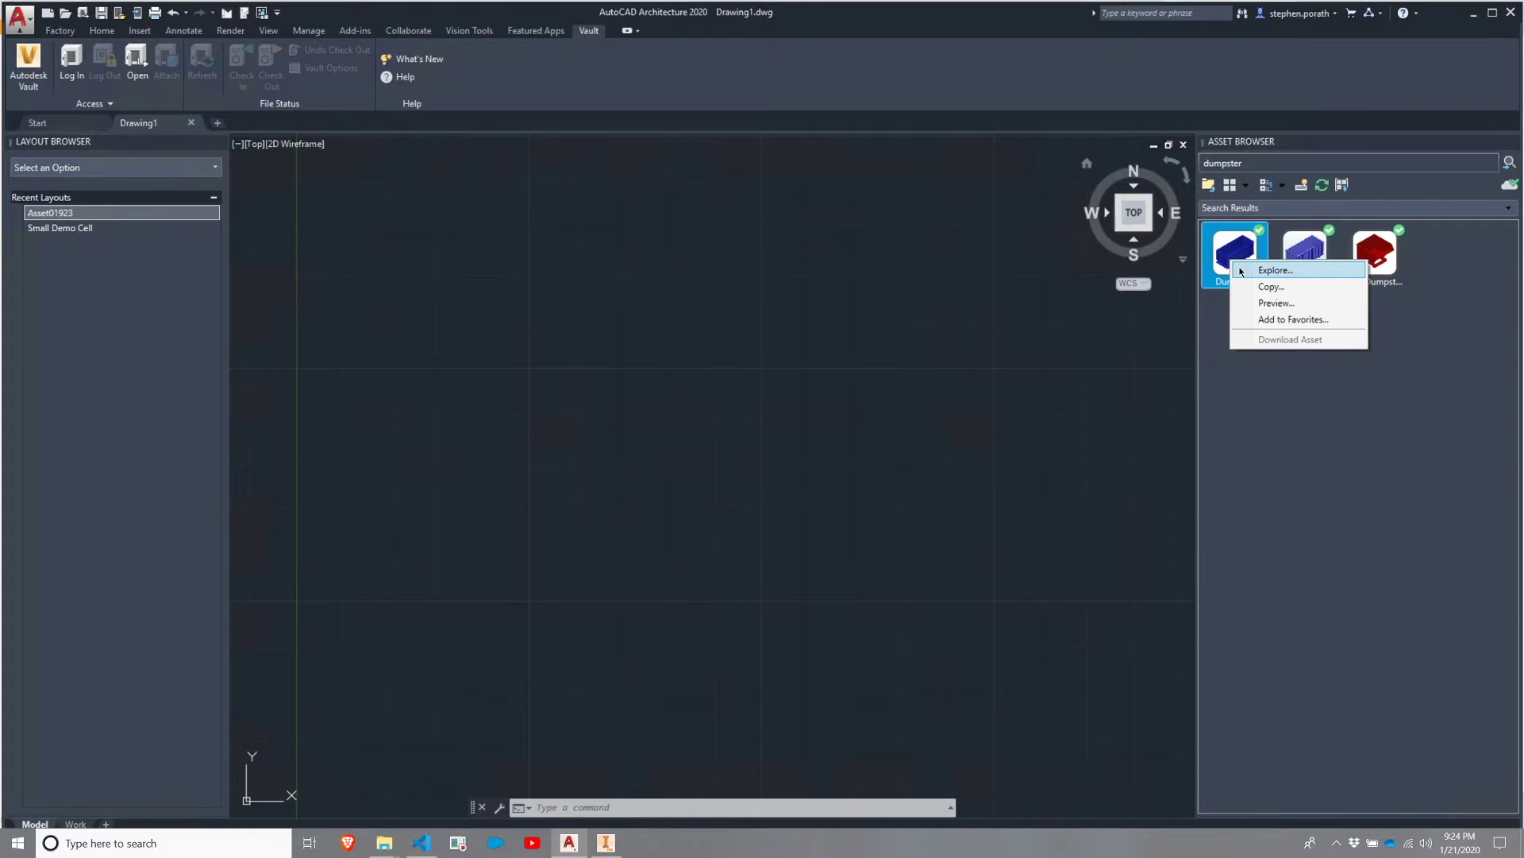
Explore the downloaded Dumpster asset folder, copy its path, and return to Inventor
click(1274, 270)
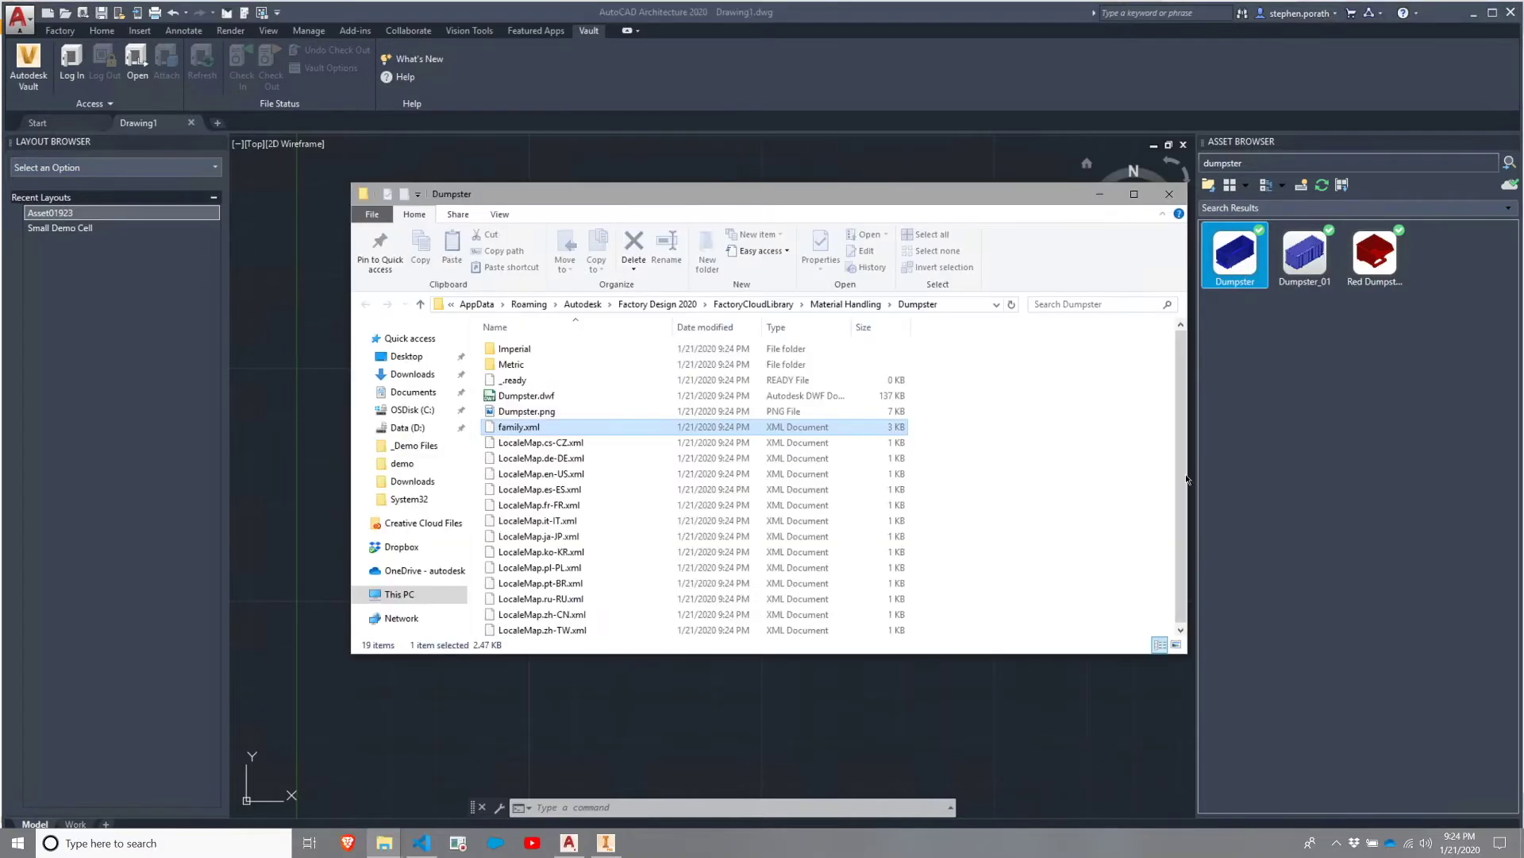
click(961, 304)
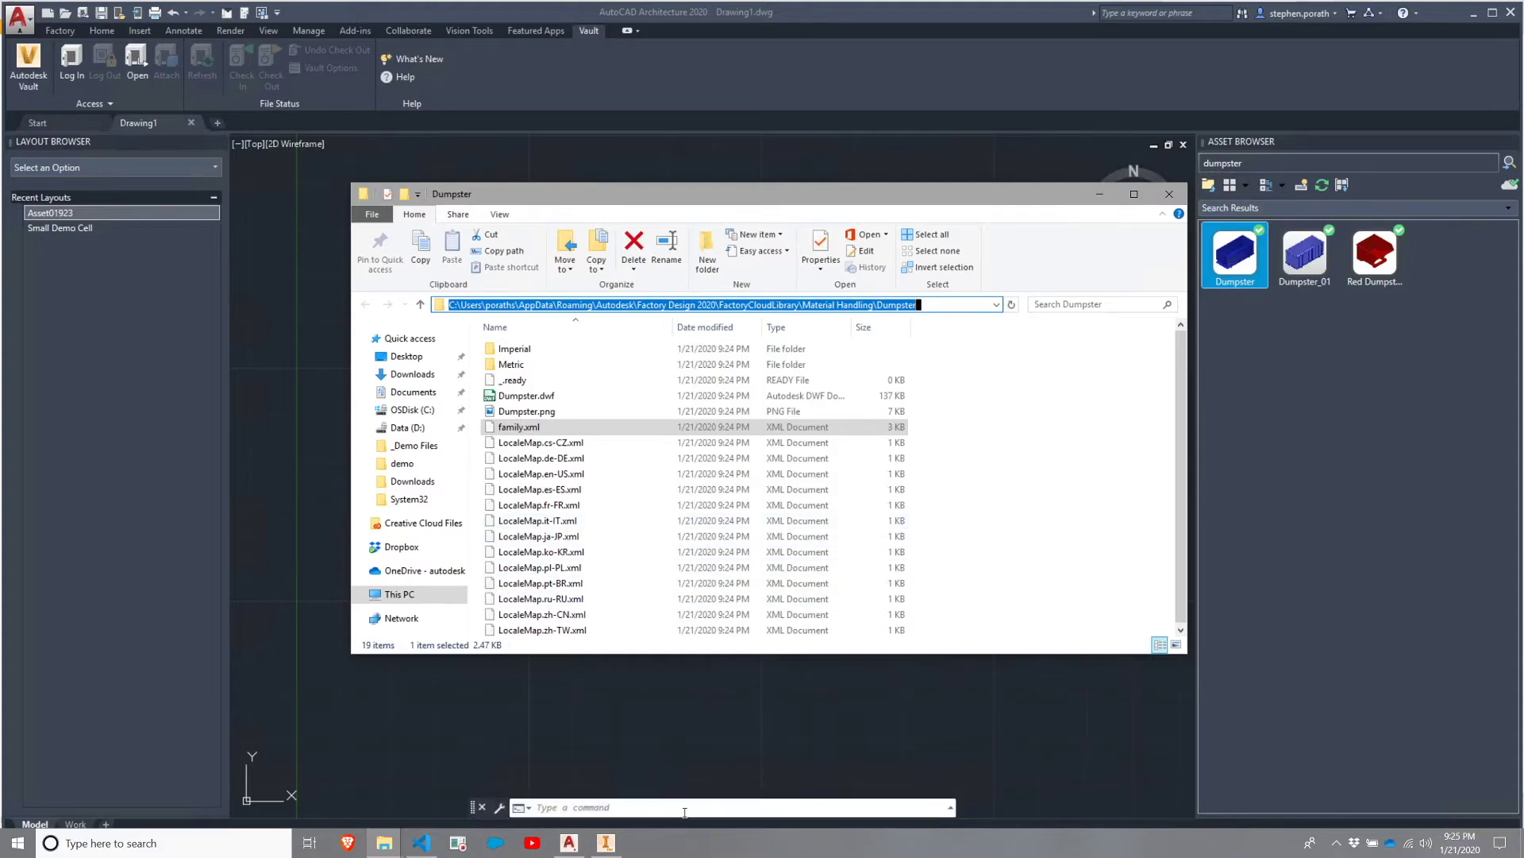
click(612, 847)
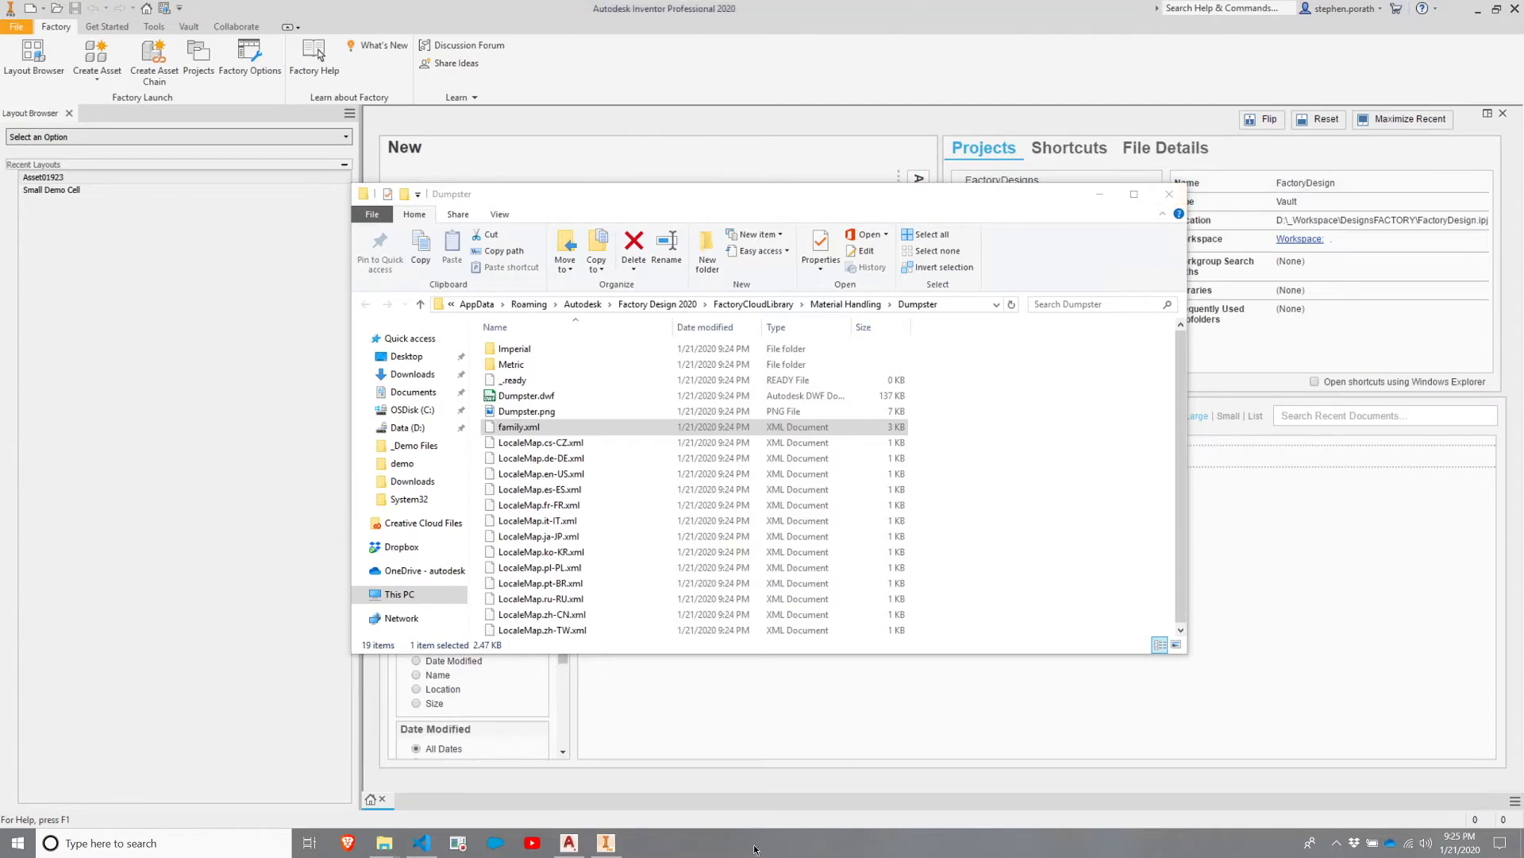
click(605, 842)
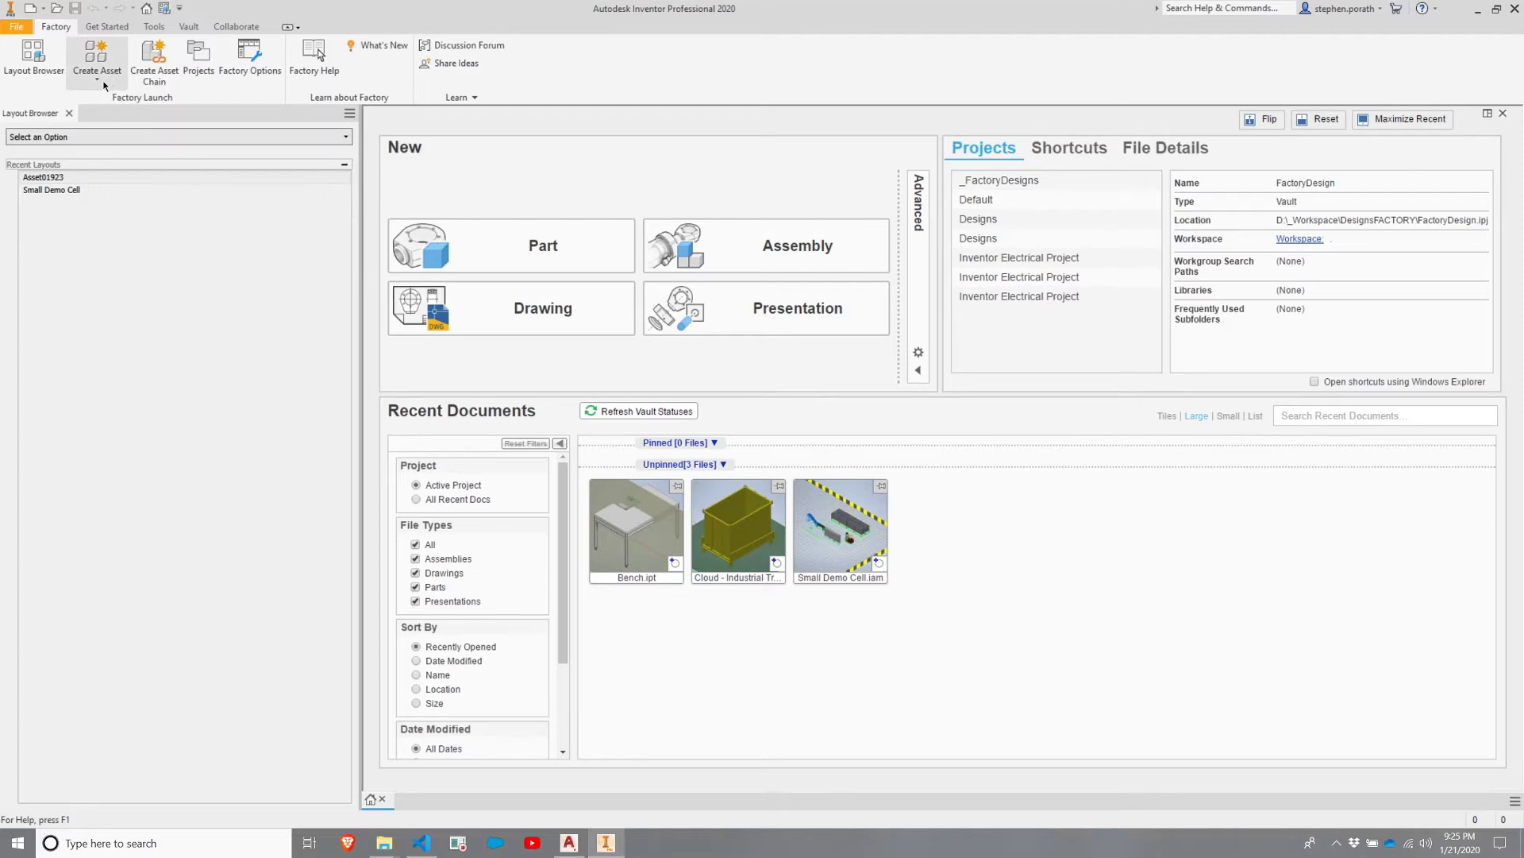
Start Create Asset > Import Model and jump to the pasted Dumpster folder path
click(99, 74)
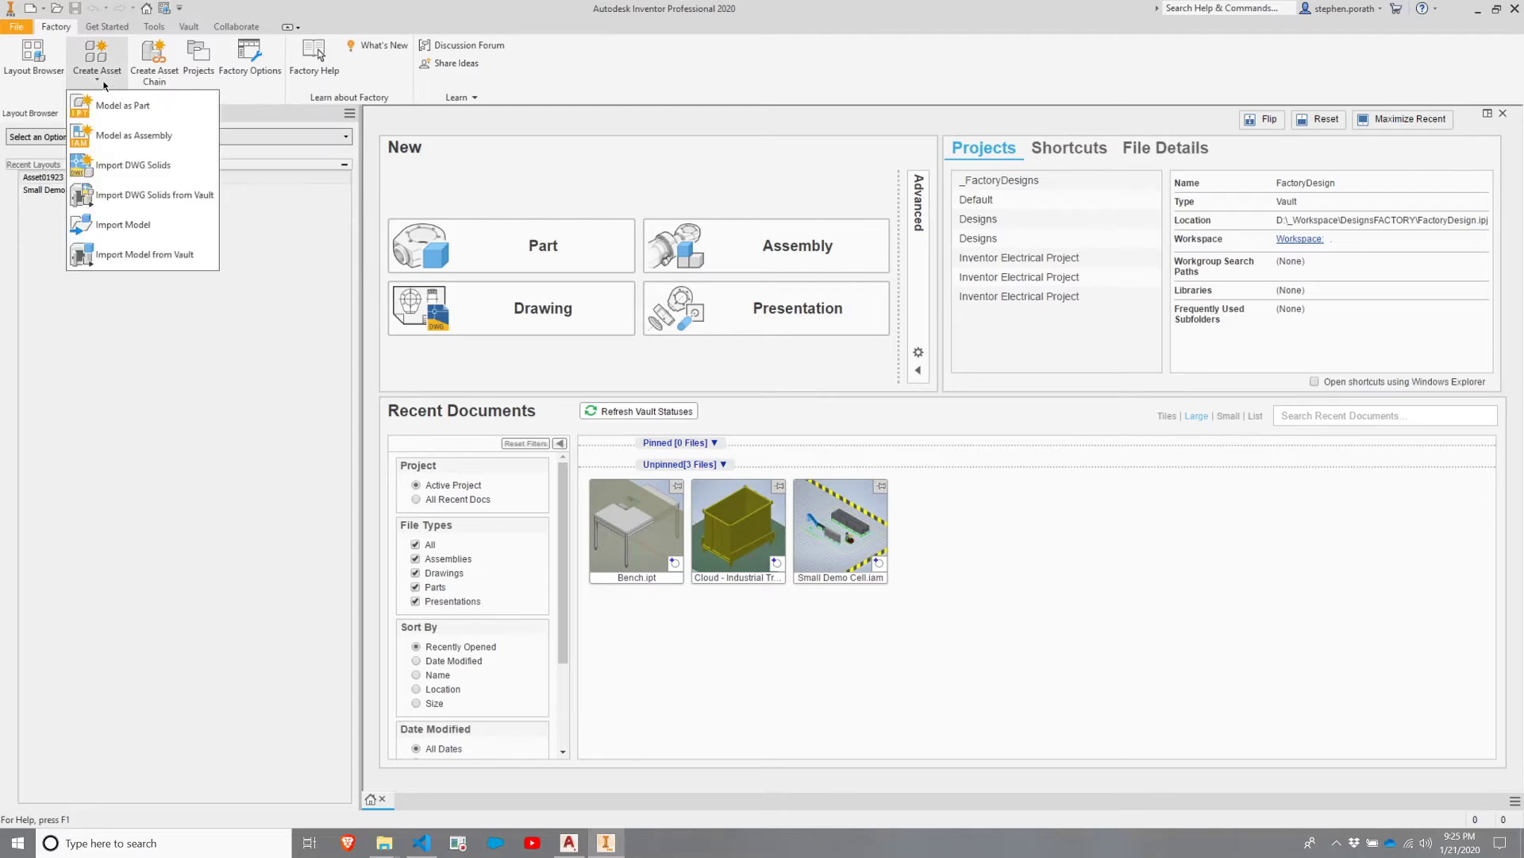
click(143, 226)
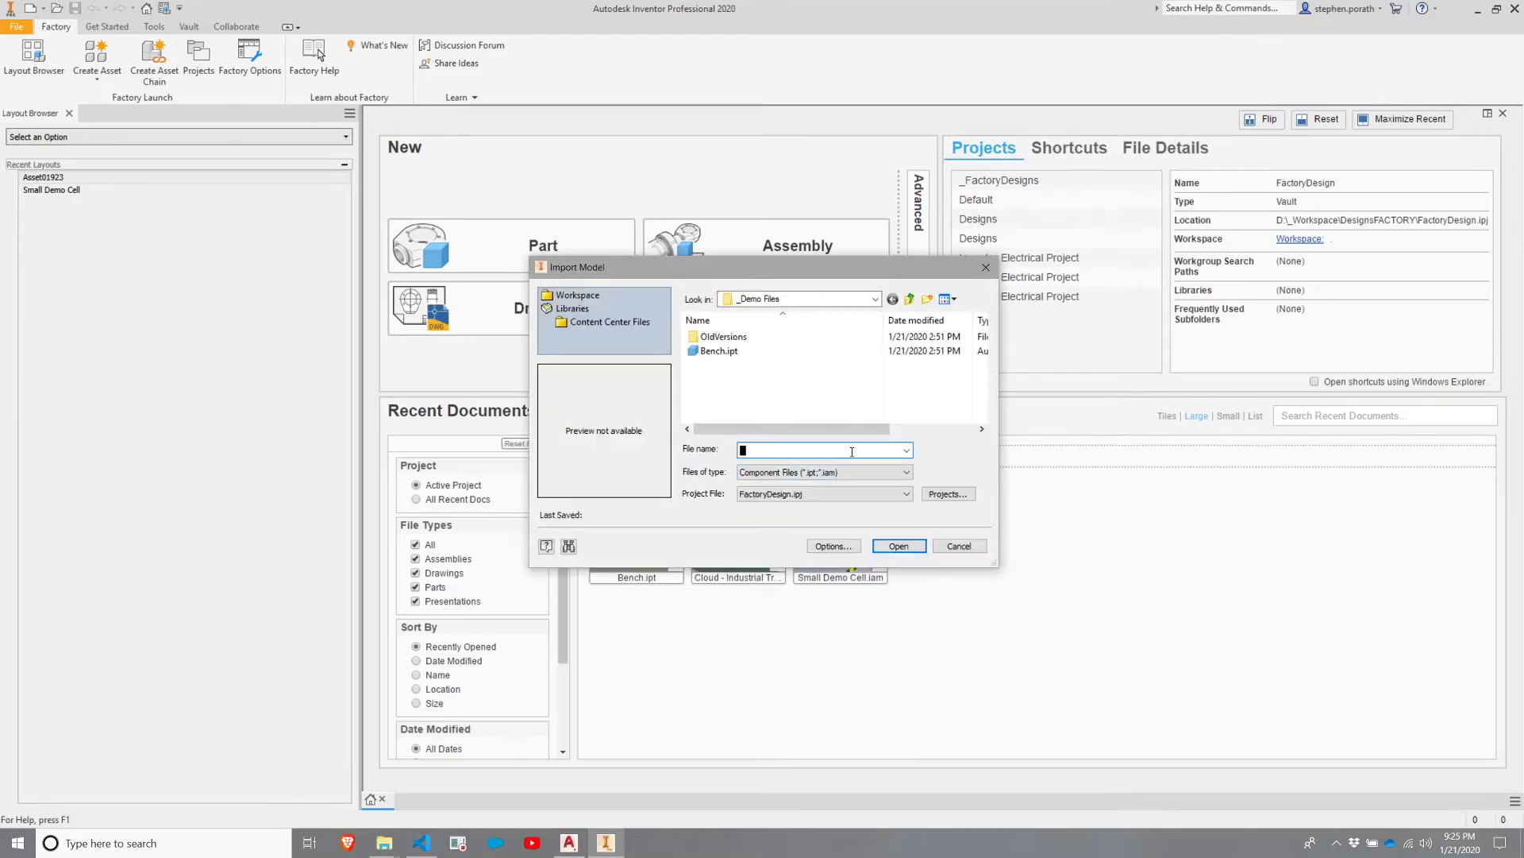
key(ctrl+v)
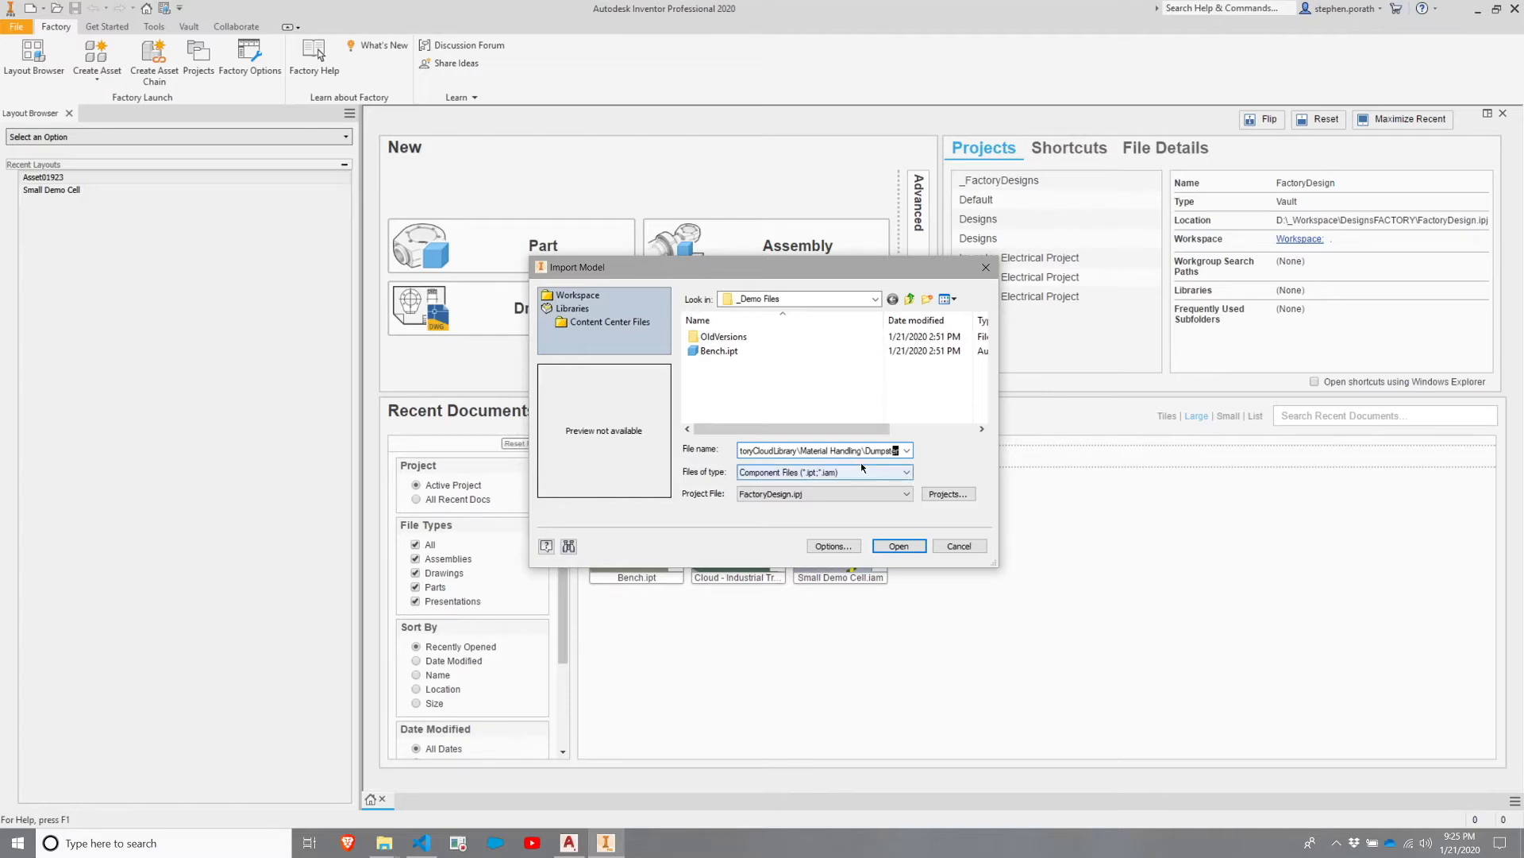
key(Return)
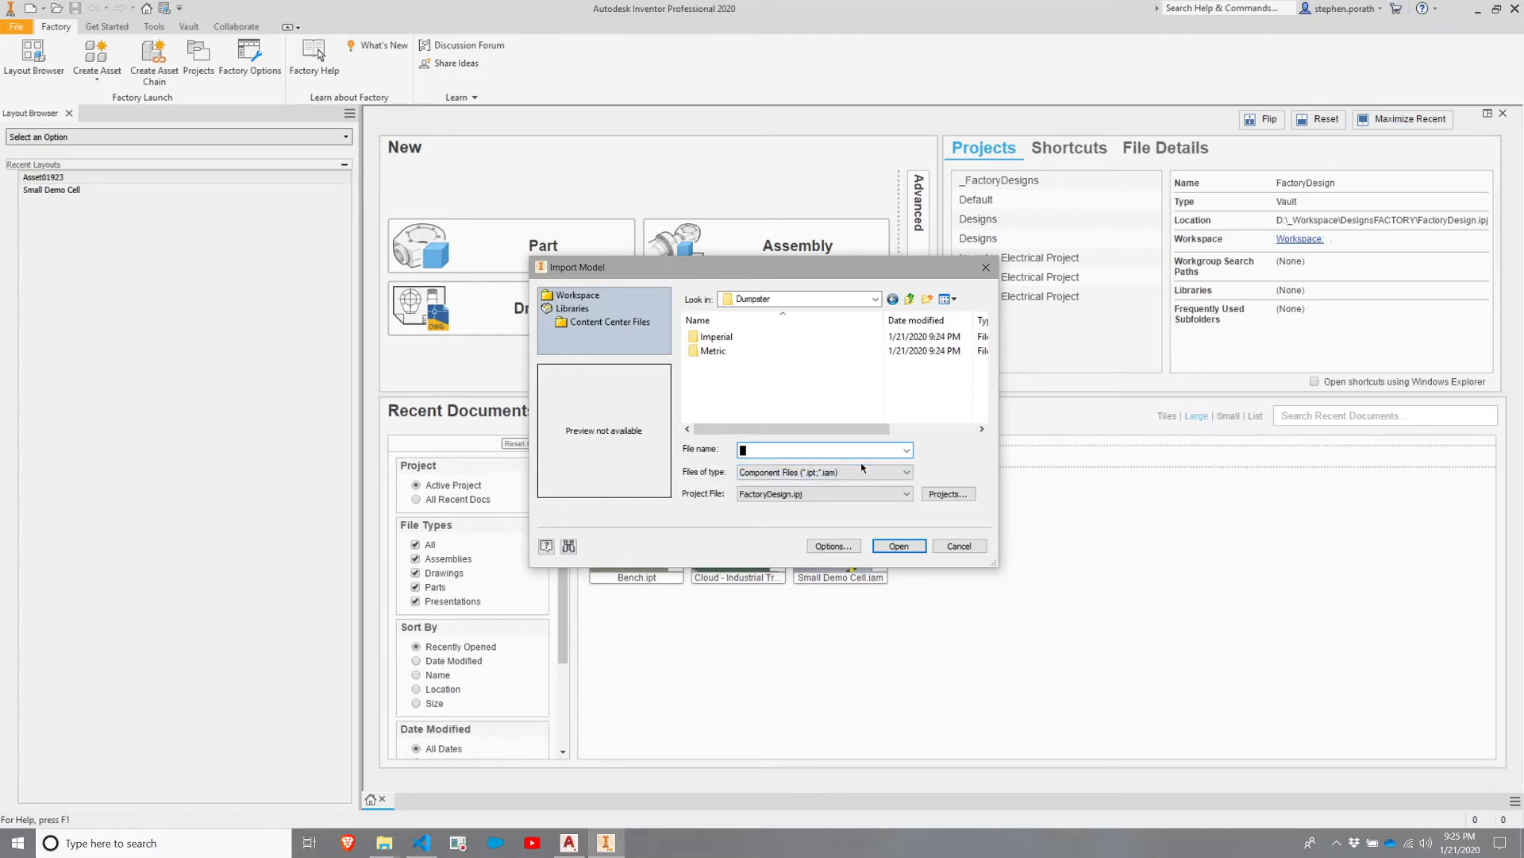
Open Dumpster.ipt from the Imperial folder, accepting the search-path warning
click(717, 340)
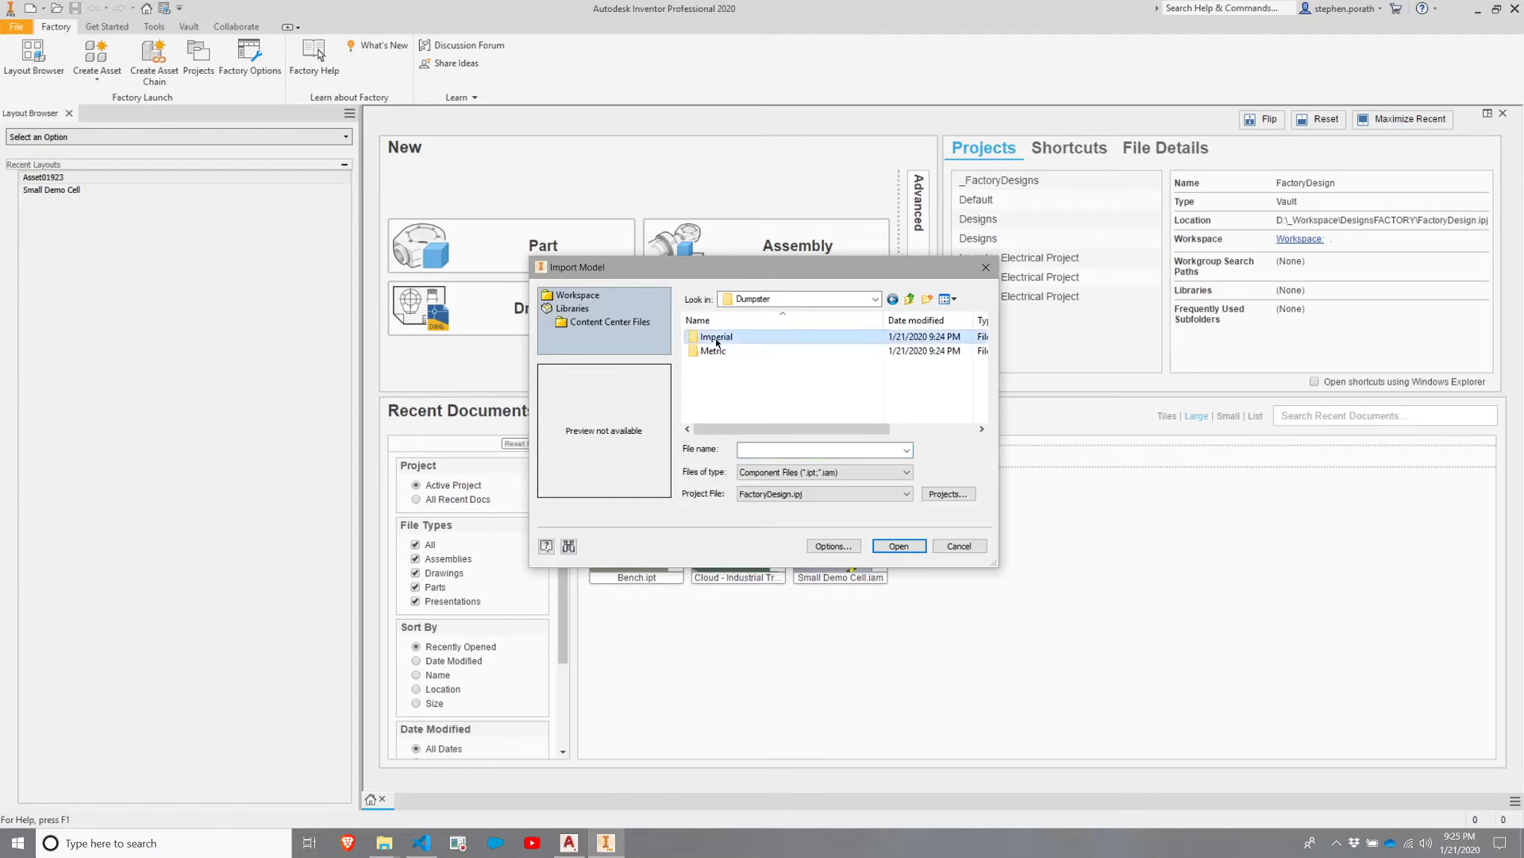
double_click(717, 339)
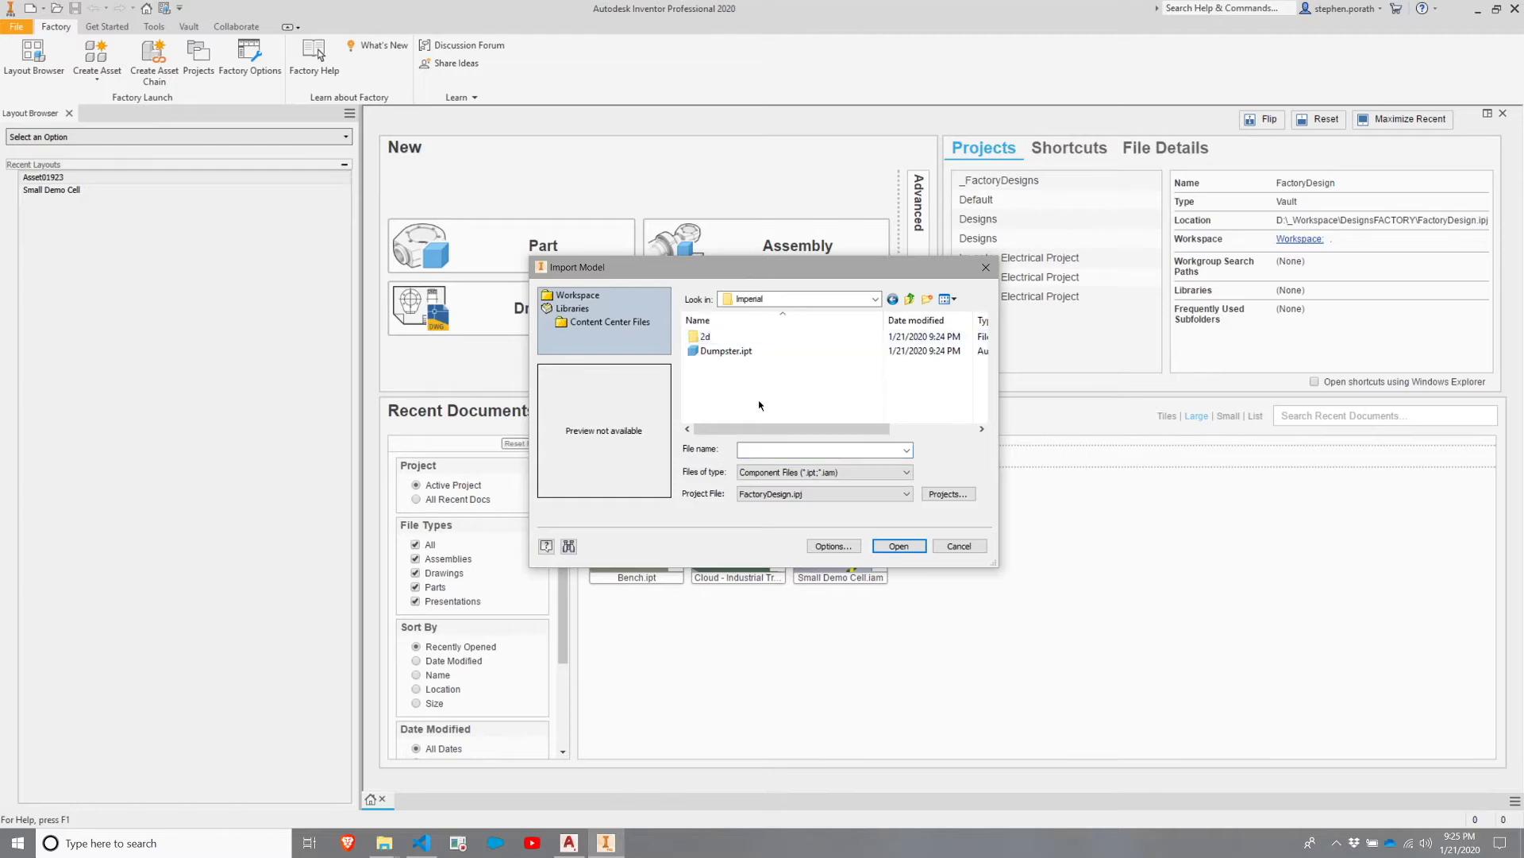
click(720, 353)
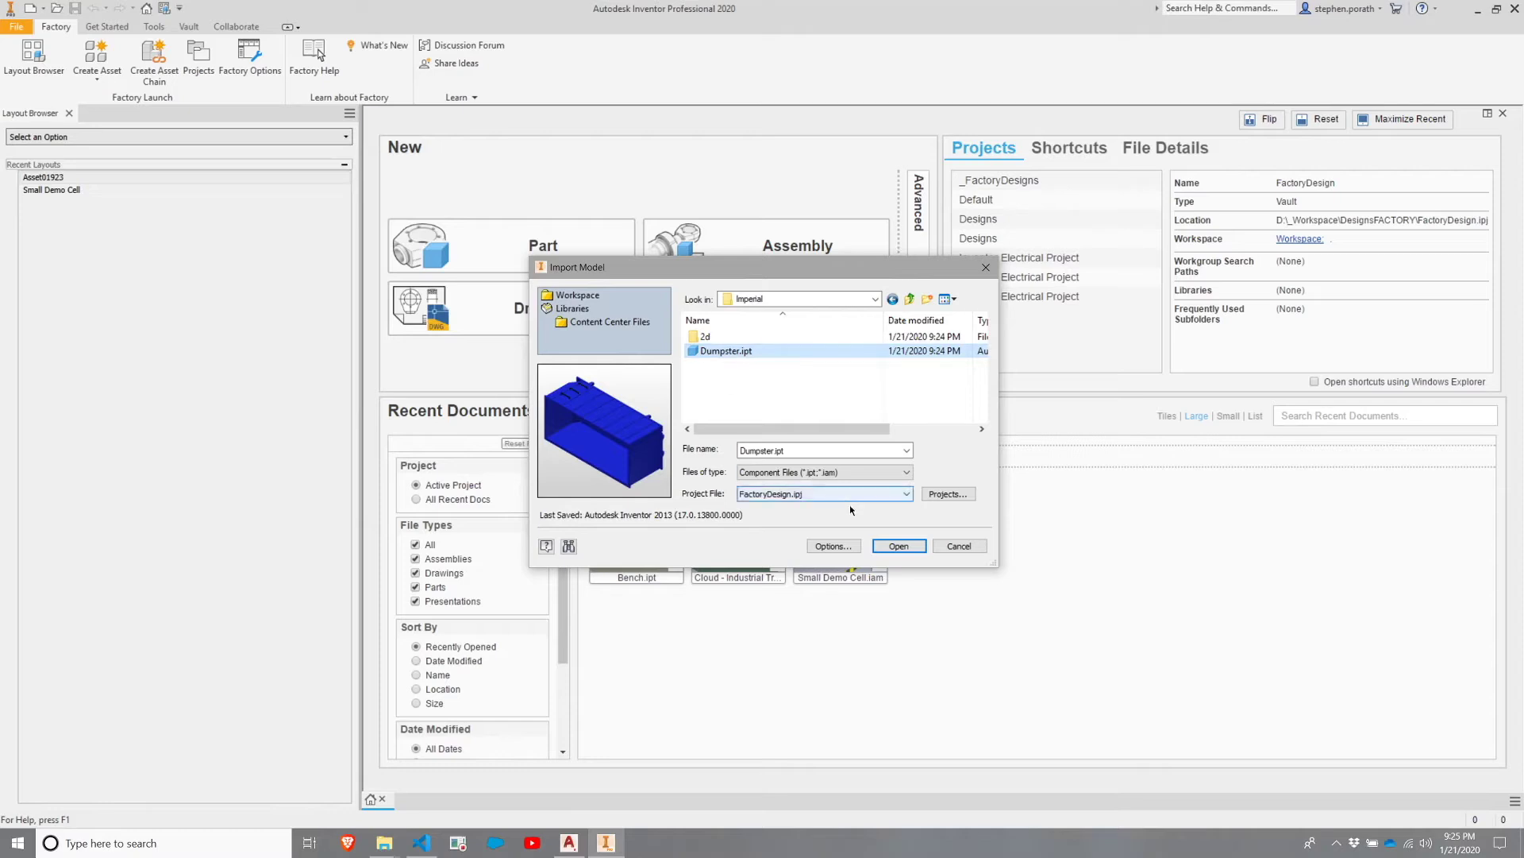
click(898, 547)
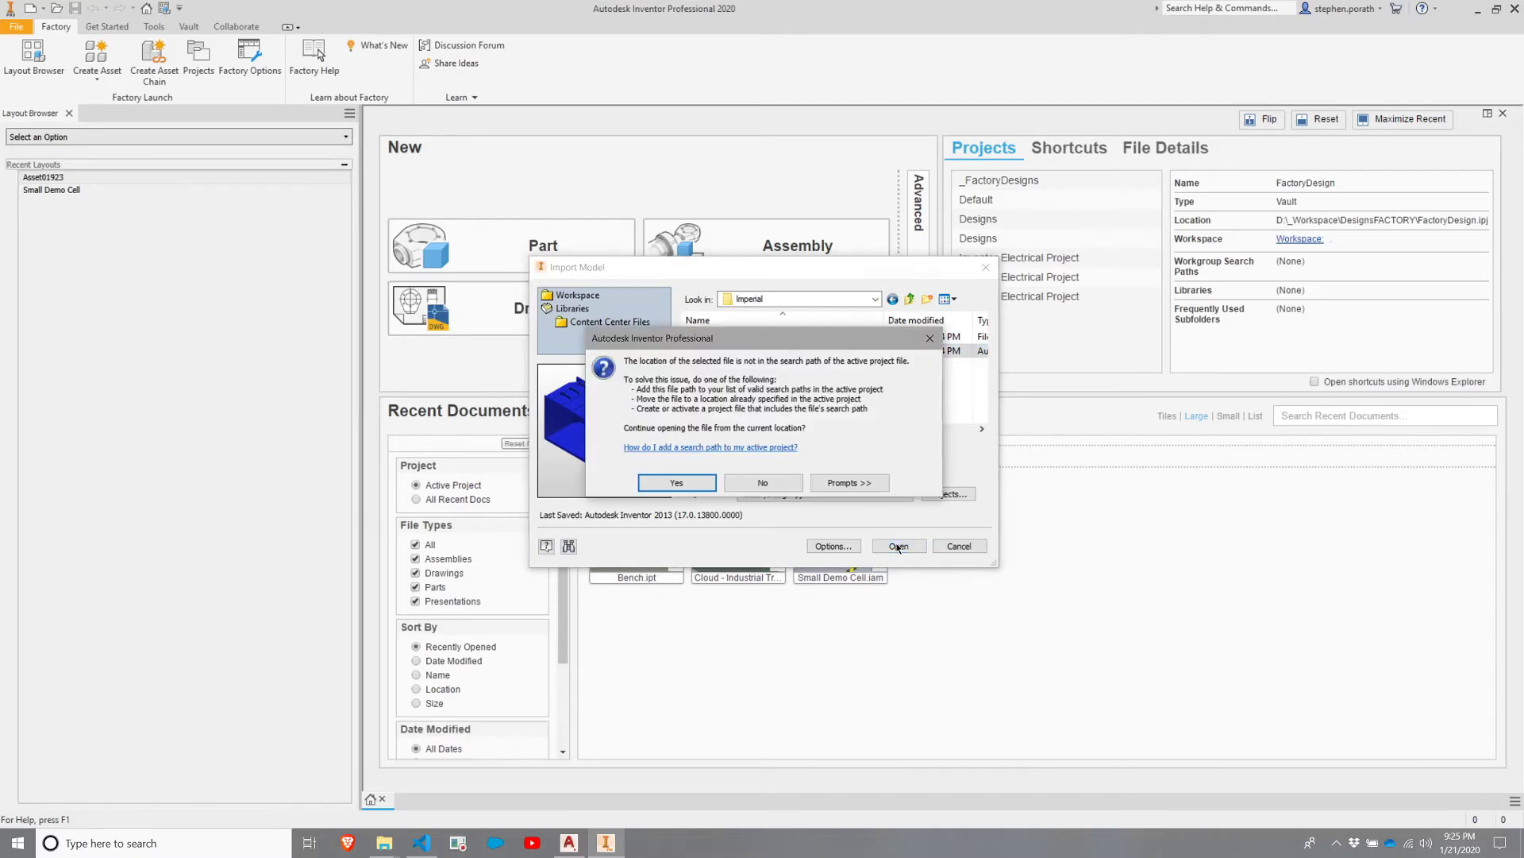
click(675, 483)
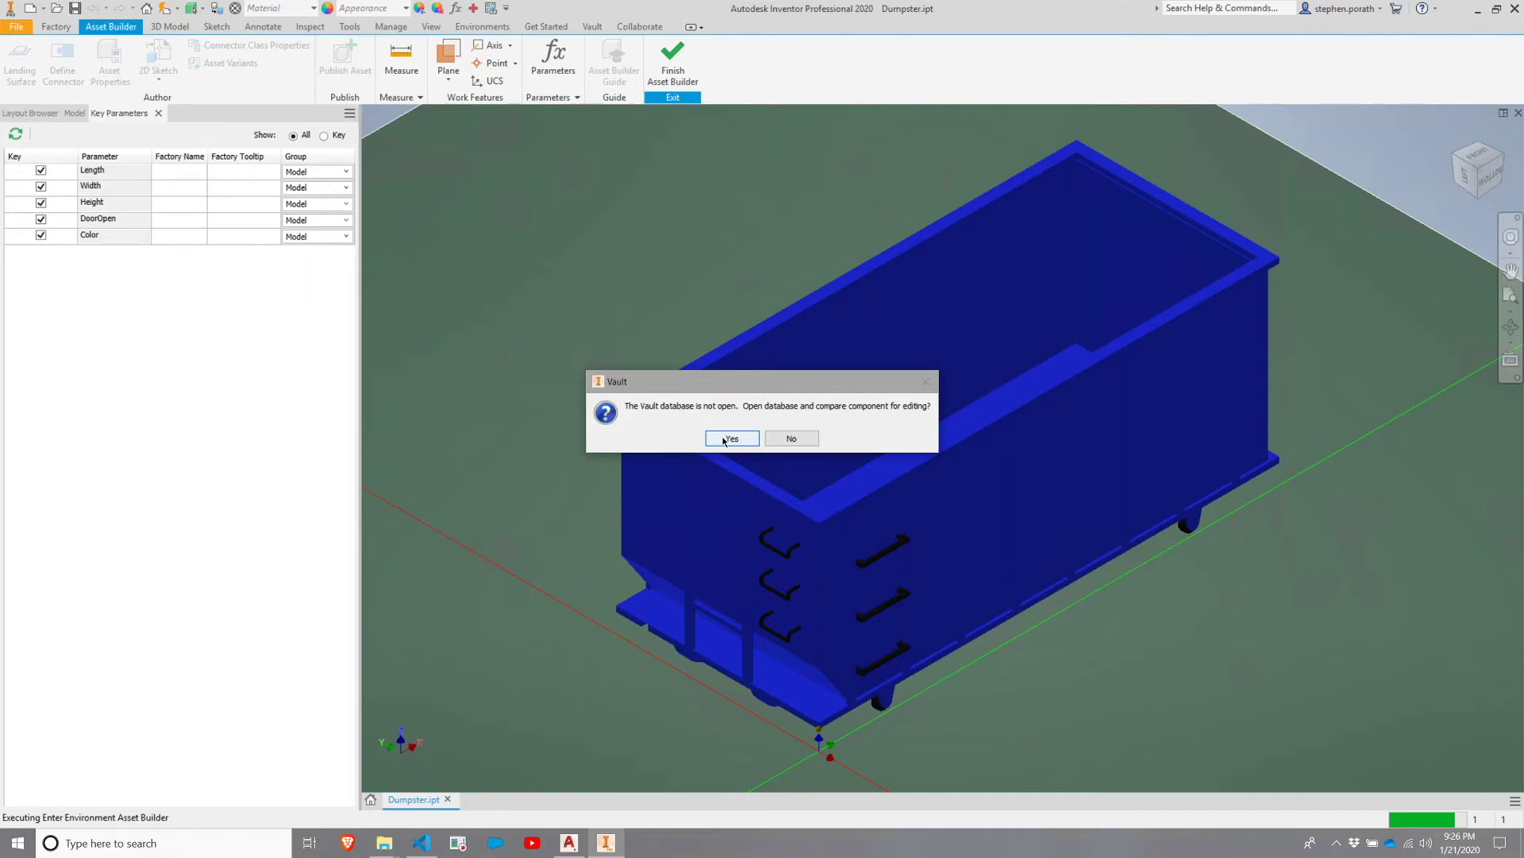
Accept opening the Vault database and log in to the Vault server
click(730, 440)
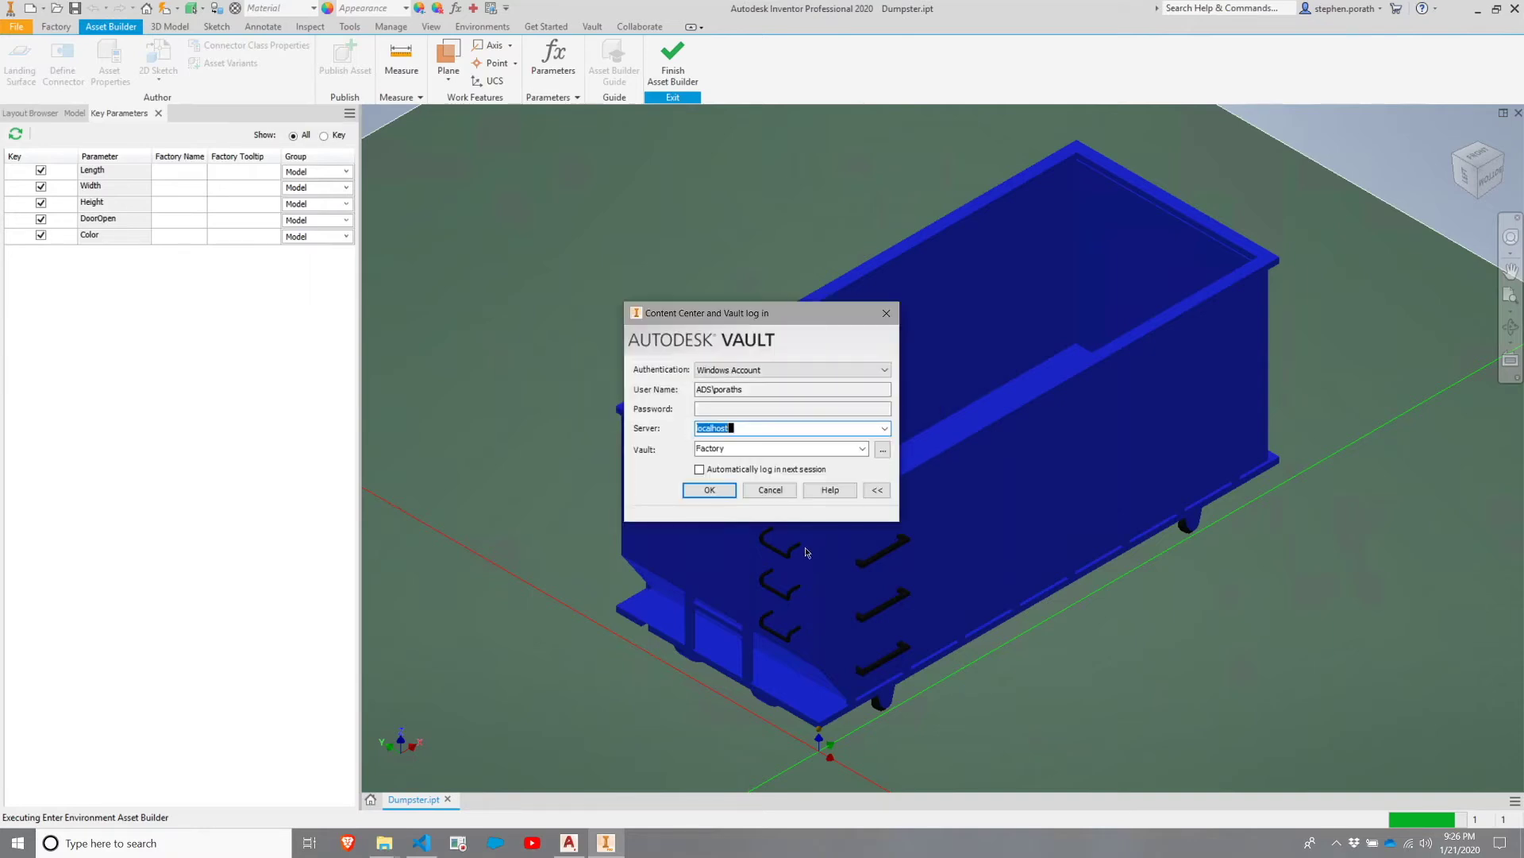
click(724, 492)
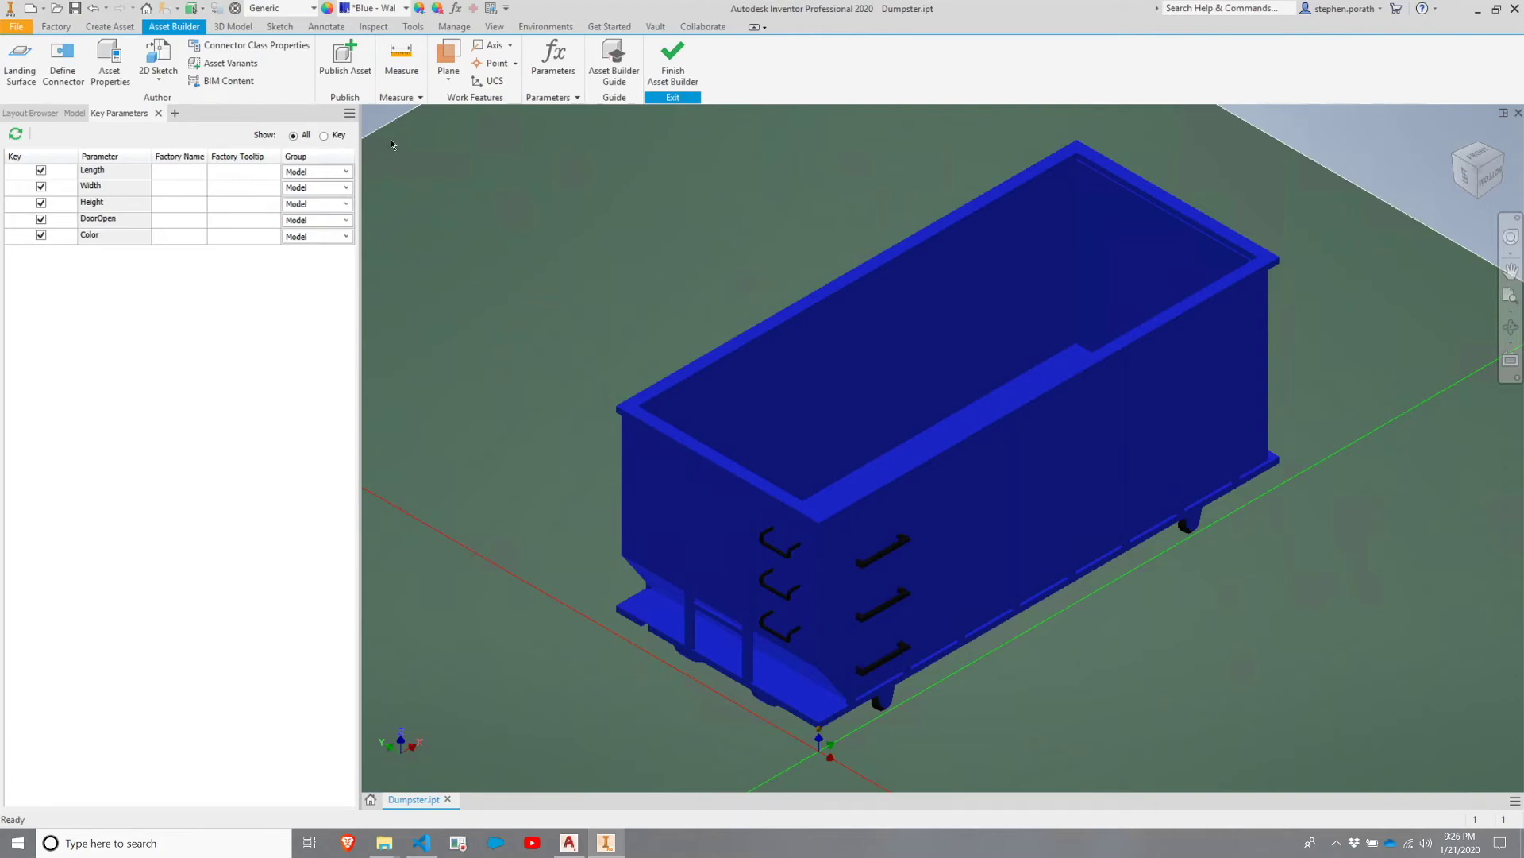
Save the dumpster and publish it to Vault with Asset Name 'Dumpster Cloud'
click(341, 68)
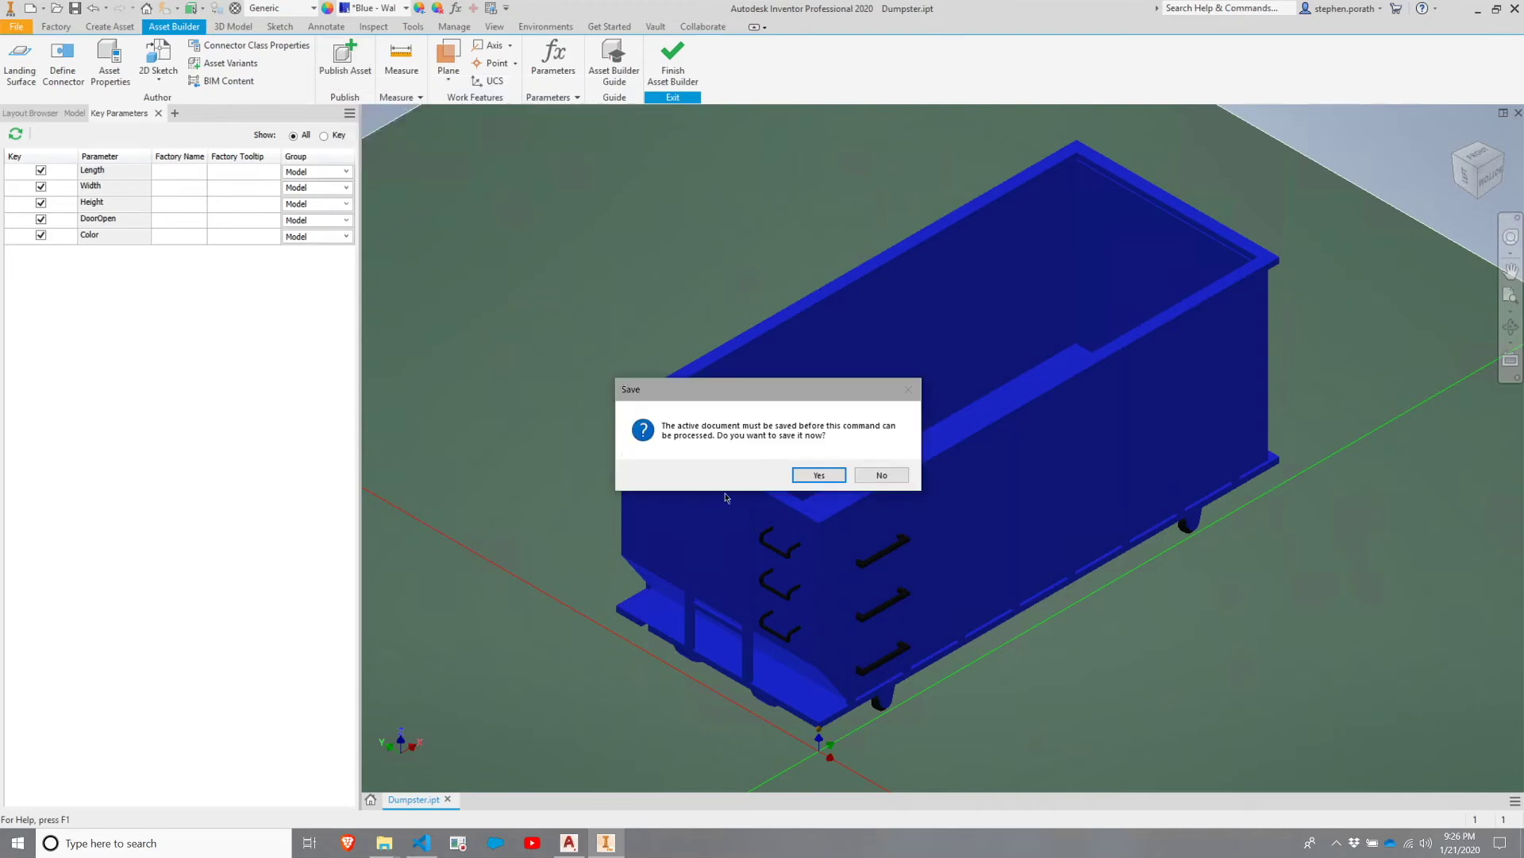
click(818, 475)
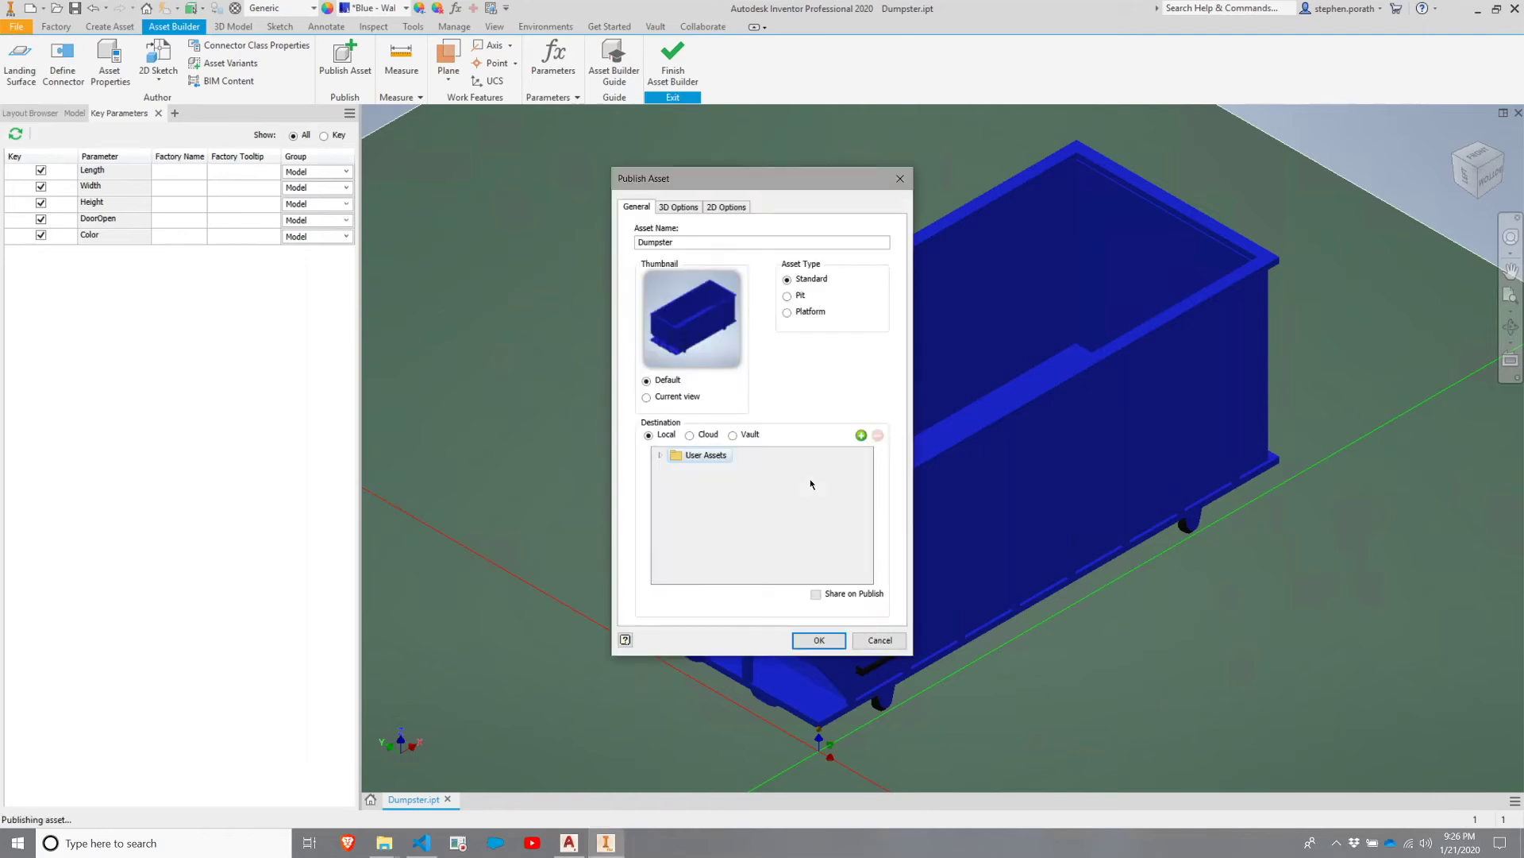
click(747, 436)
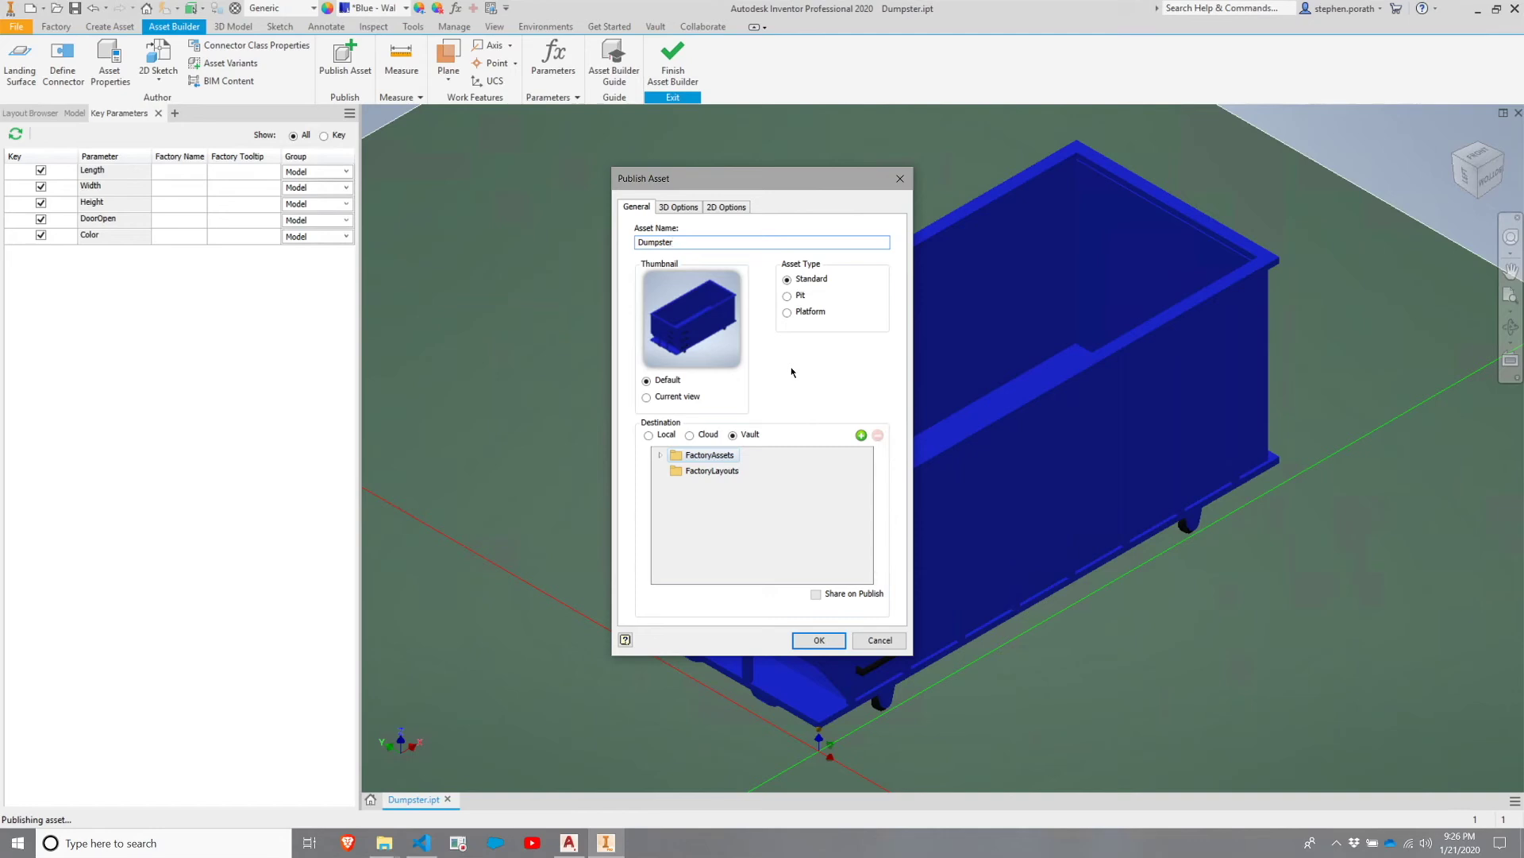
text(Cloud)
click(820, 640)
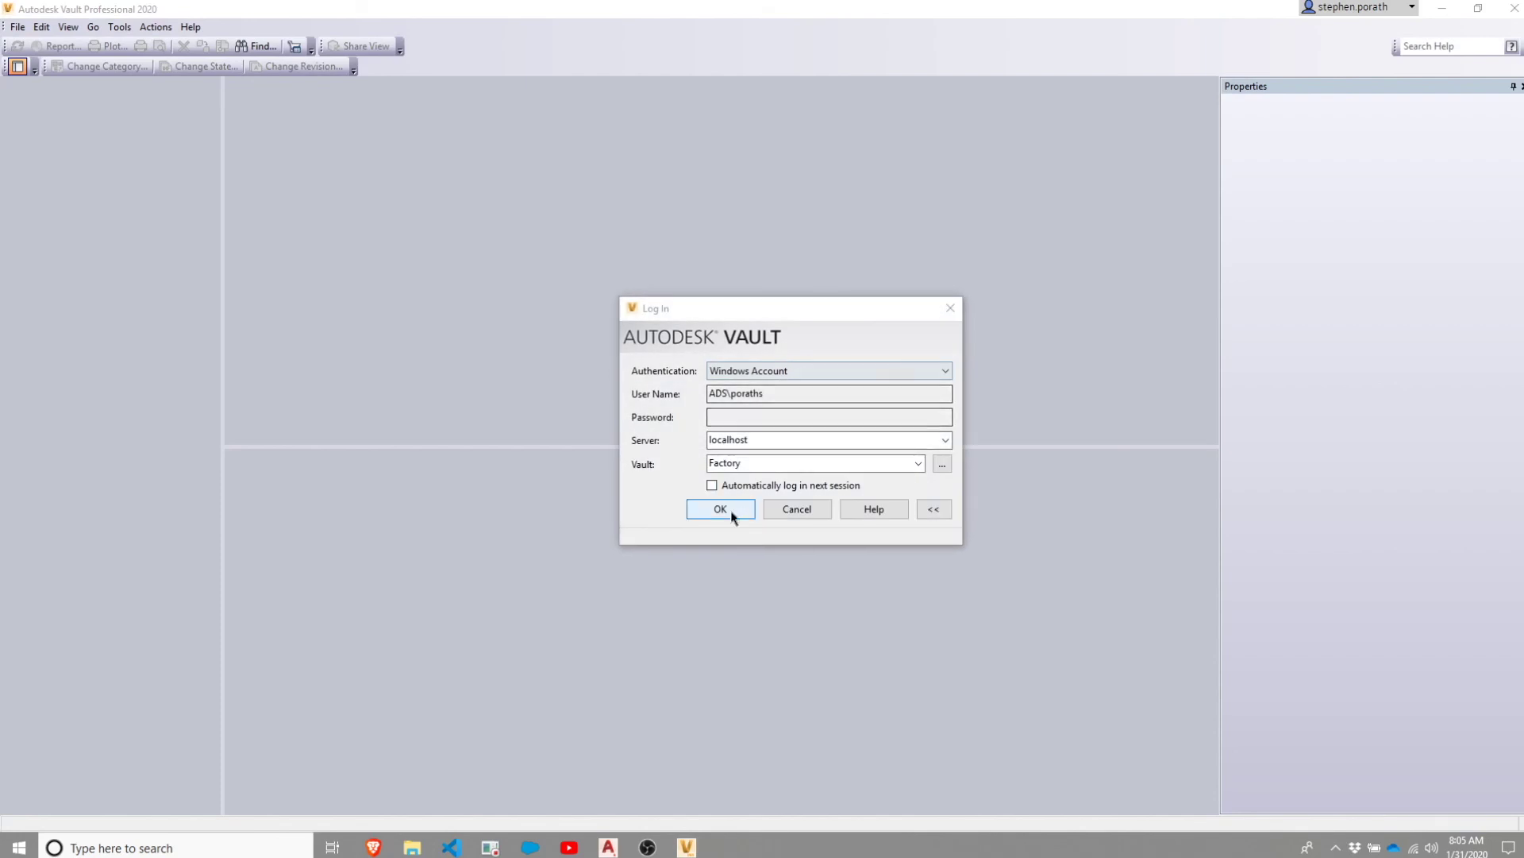
Log in to the Factory vault in Vault Professional
click(726, 512)
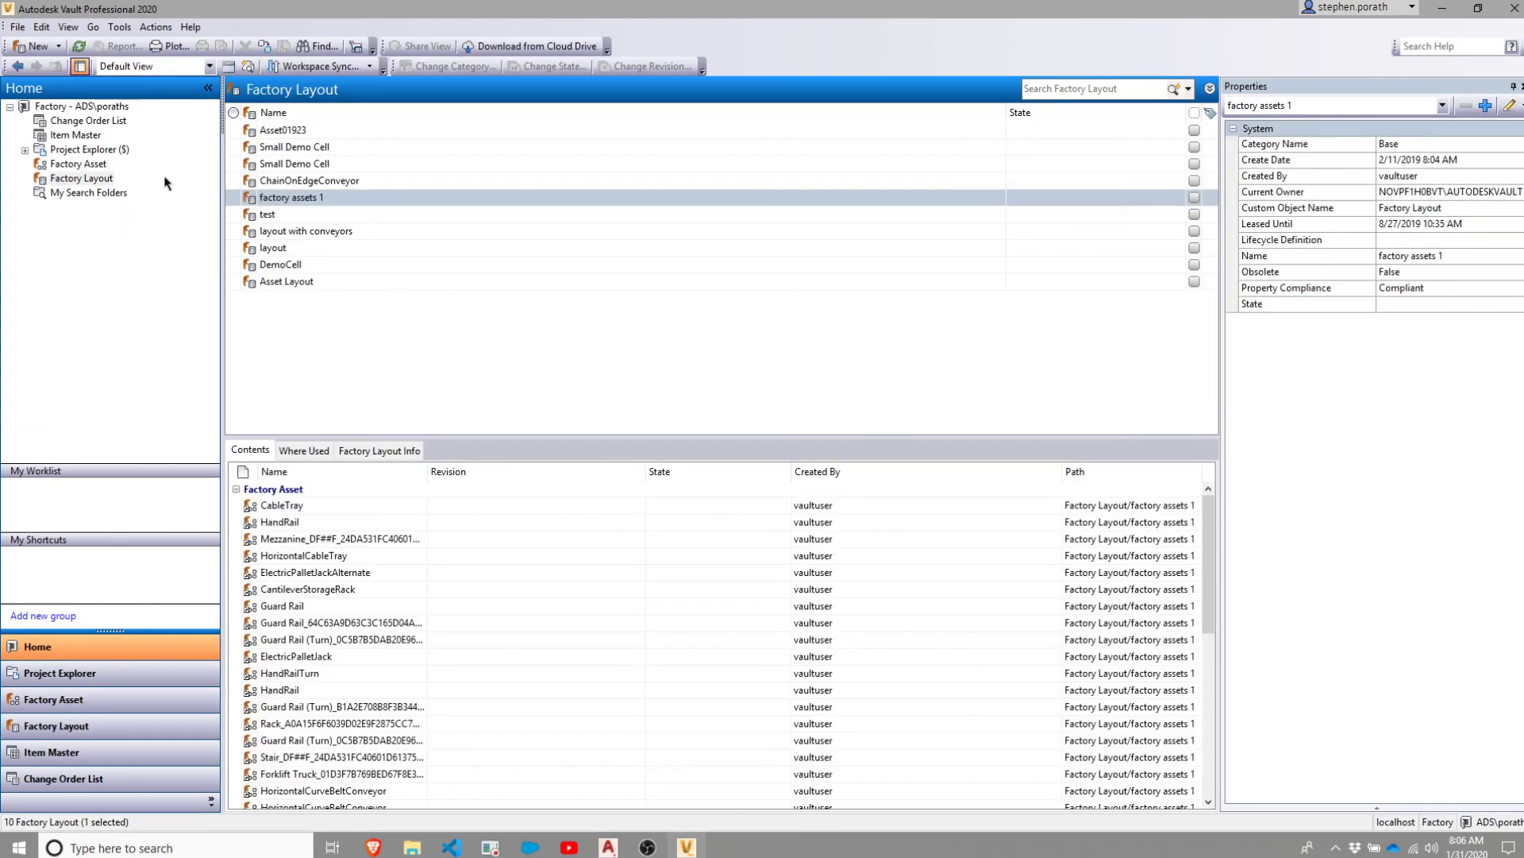
Search Factory Assets for 'dumpster' and select the Dumpster Cloud result
click(83, 166)
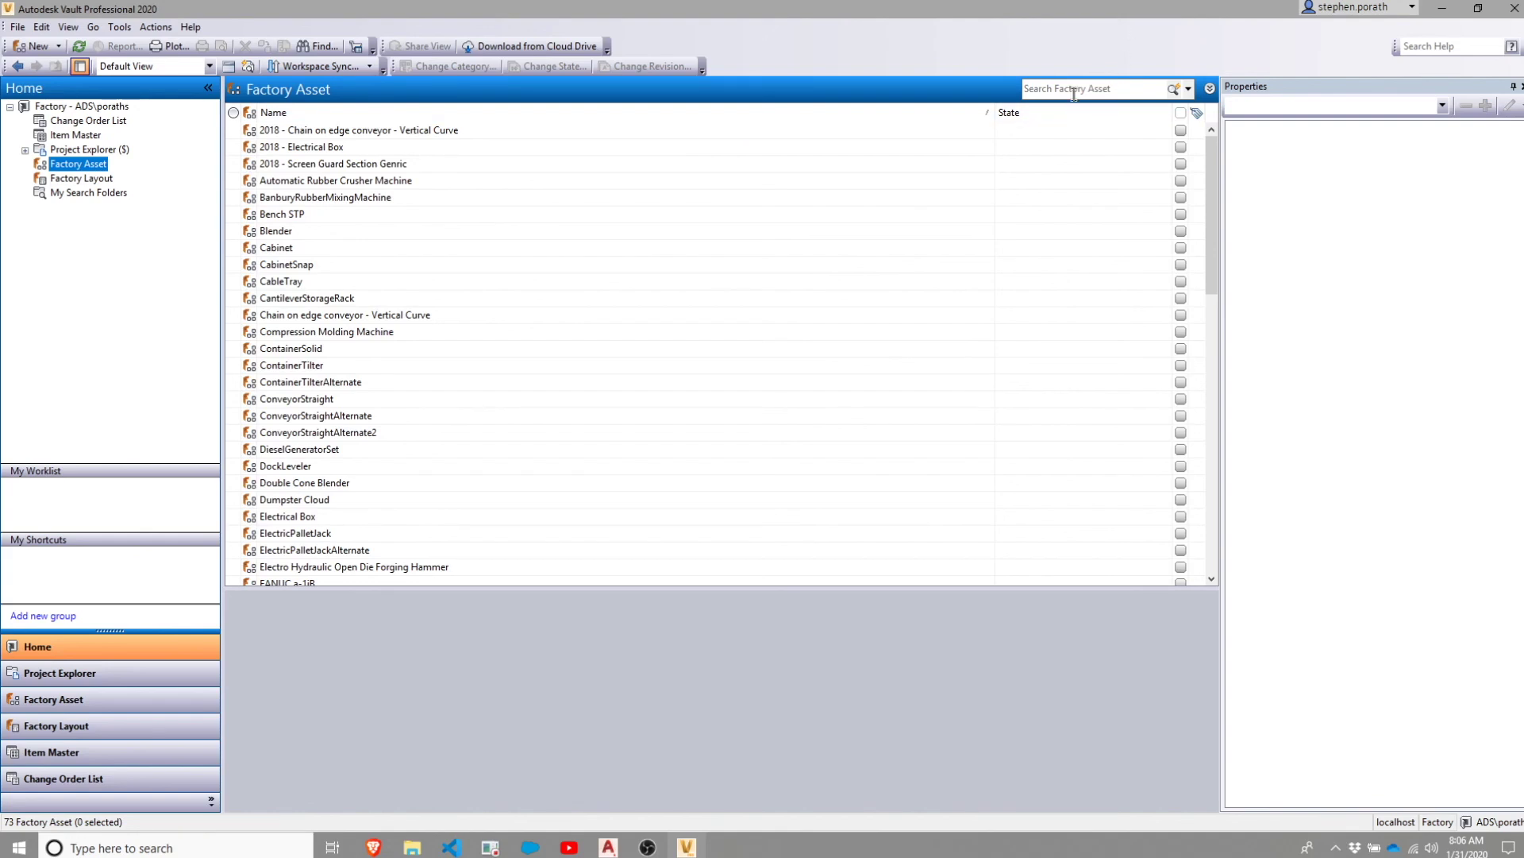
click(1074, 89)
text(dumps)
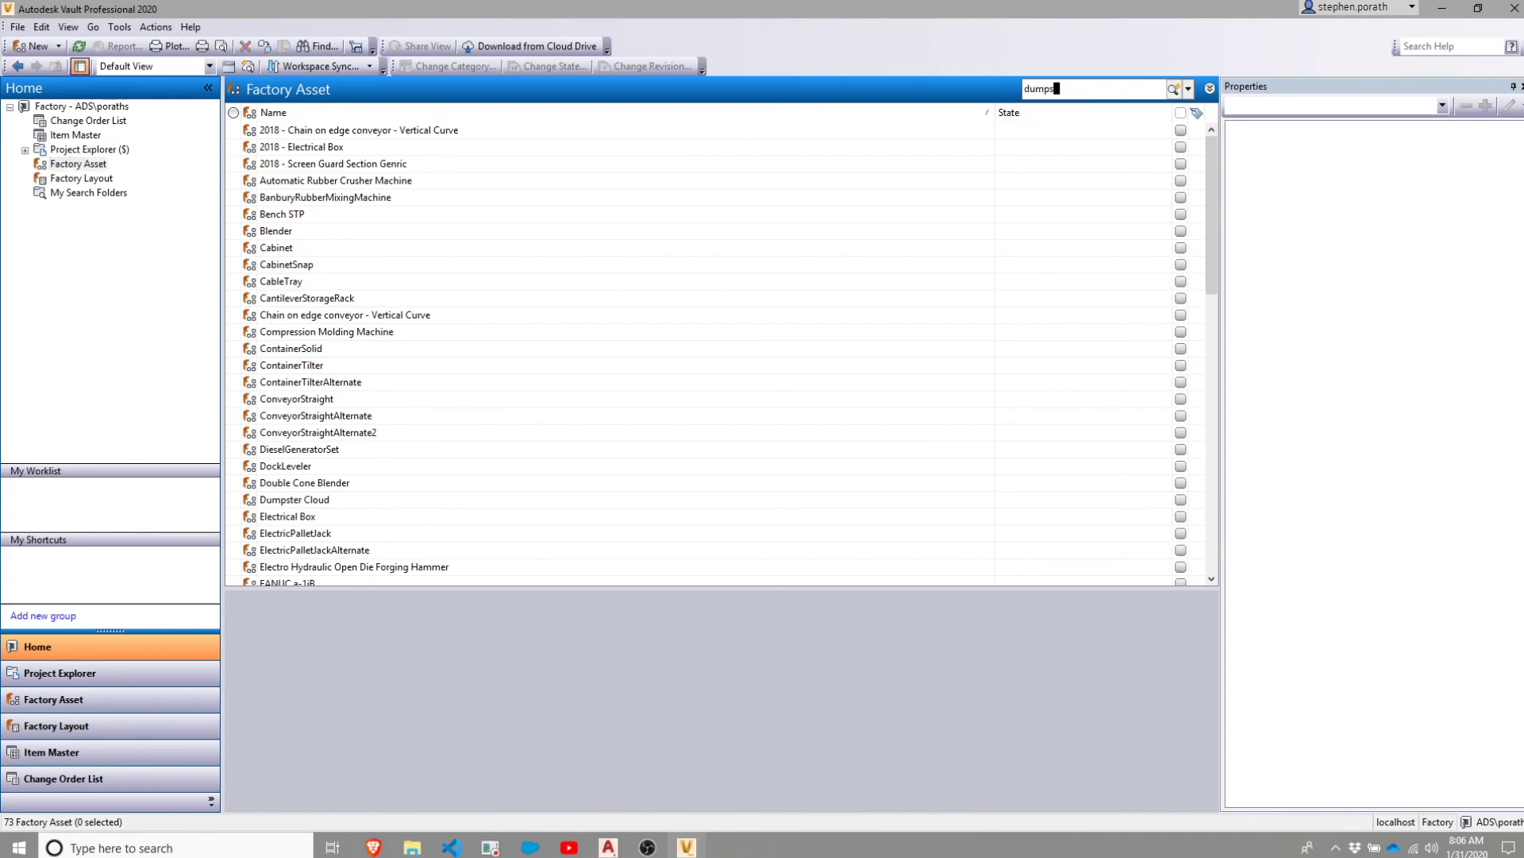
text(ter)
key(Return)
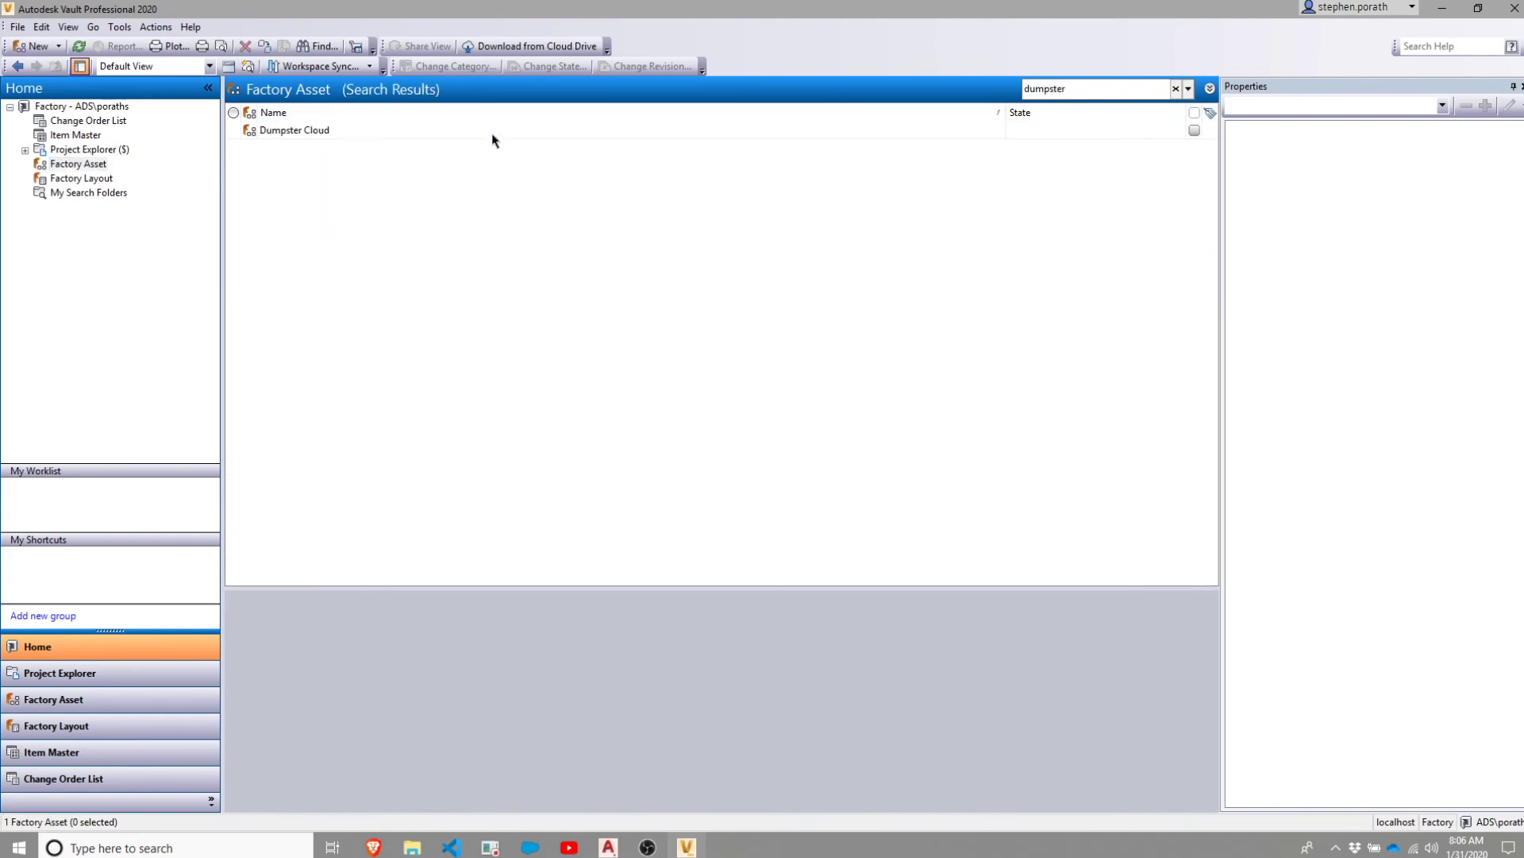
click(478, 131)
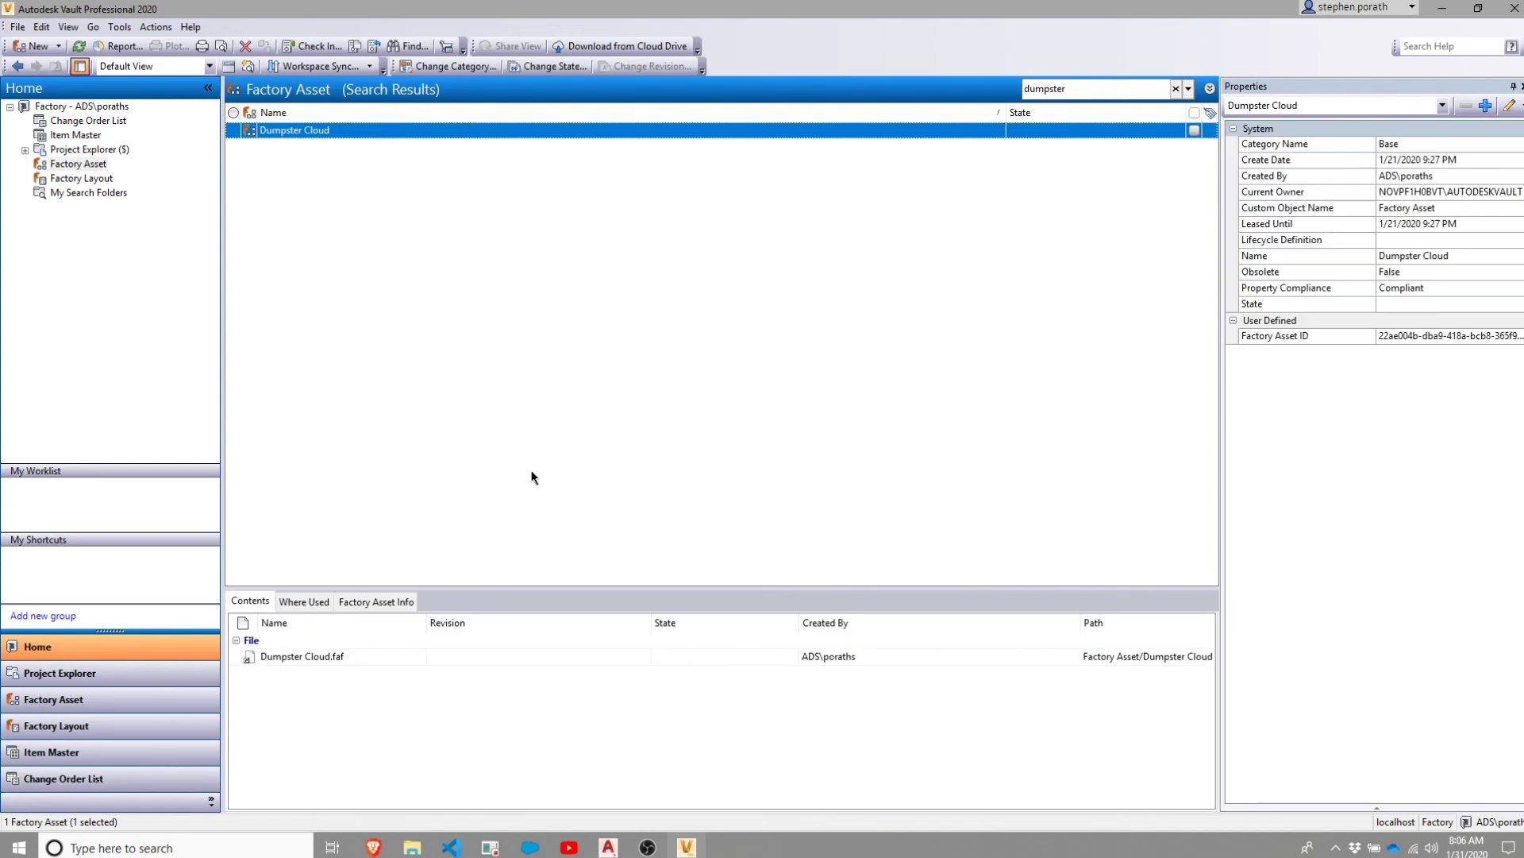